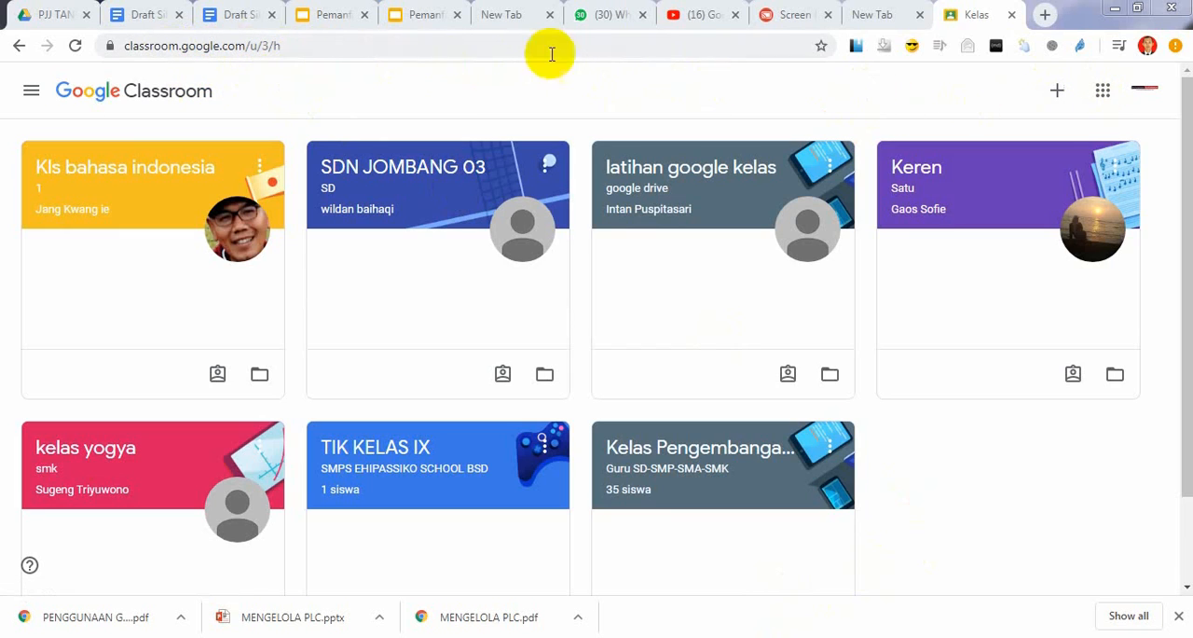
# Look through the list of Google apps, including Drive and Classroom, and close it
pyautogui.click(1104, 95)
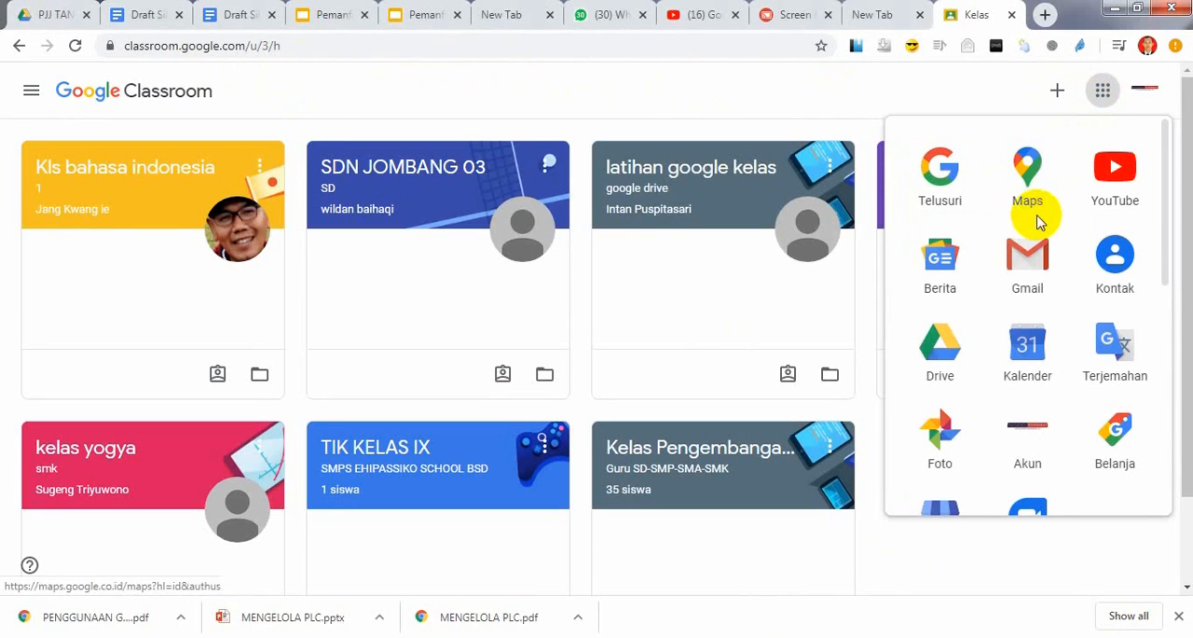
pyautogui.scroll(-4, 969, 325)
pyautogui.scroll(-1, 1012, 331)
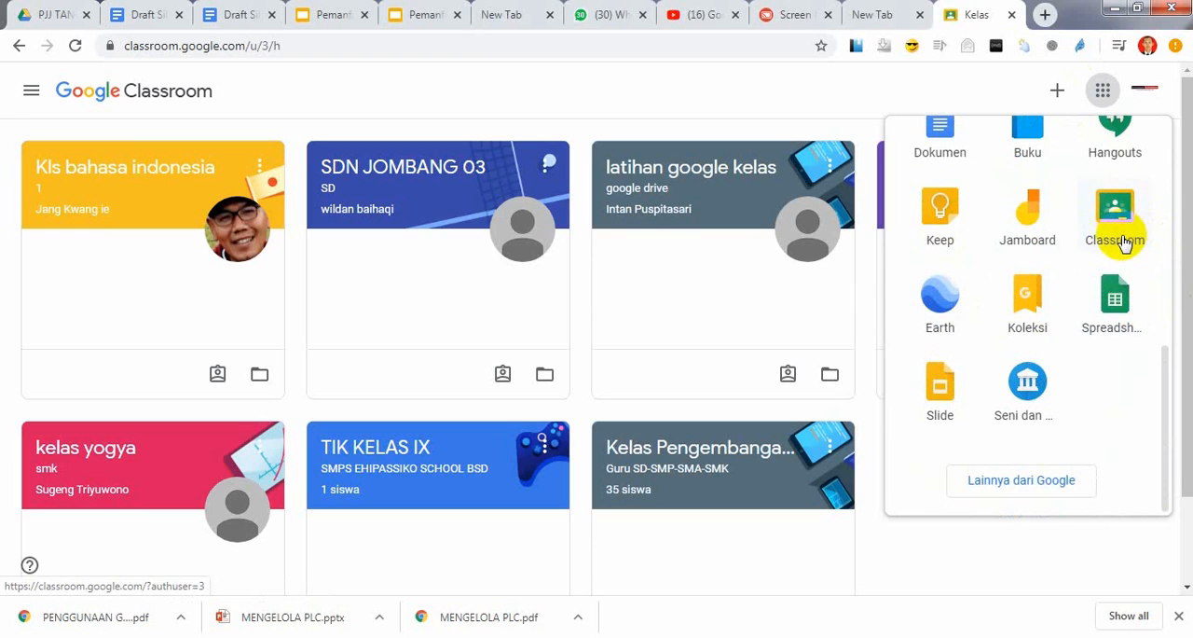
pyautogui.scroll(5, 1123, 238)
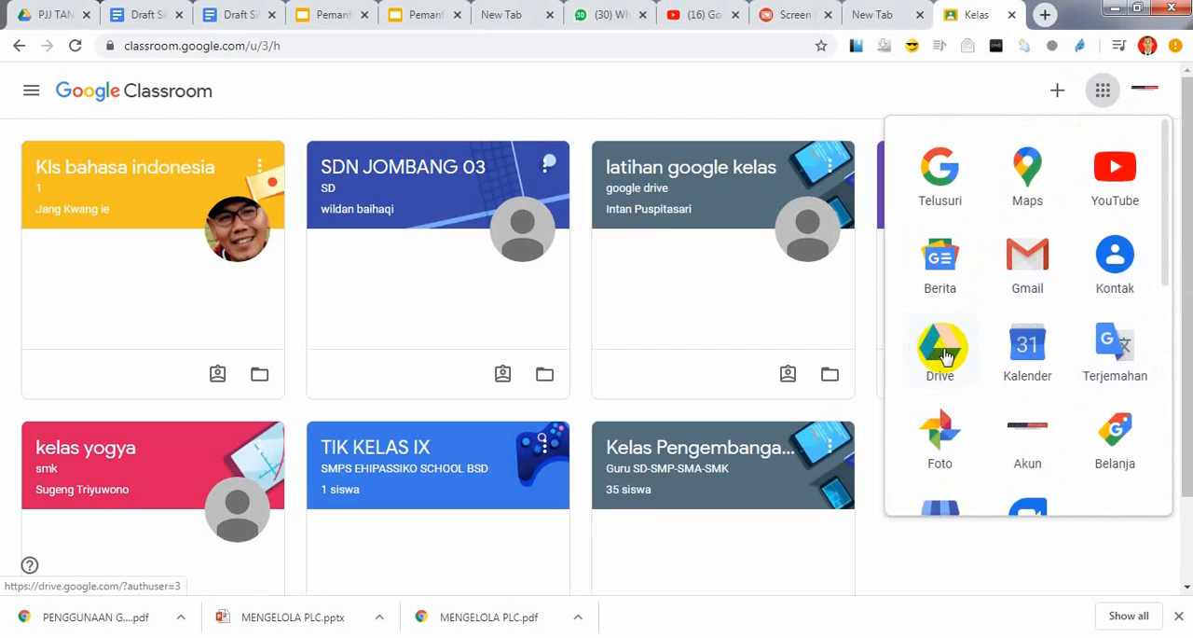
pyautogui.scroll(-3, 1035, 306)
pyautogui.scroll(-2, 1038, 308)
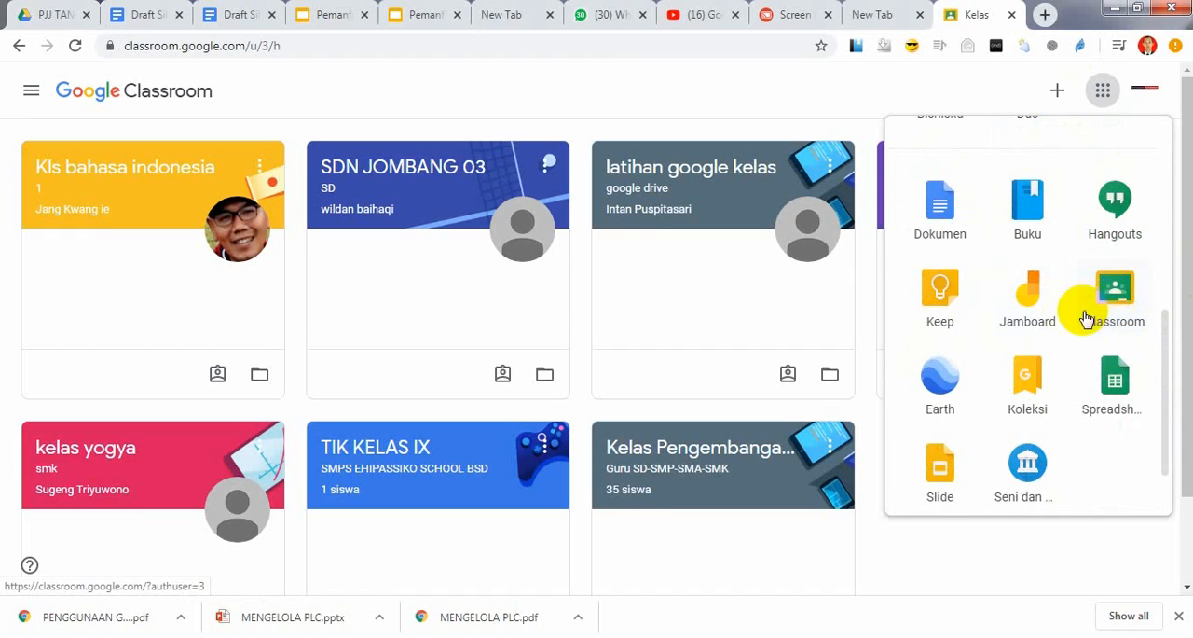
pyautogui.scroll(2, 1070, 311)
pyautogui.scroll(1, 991, 305)
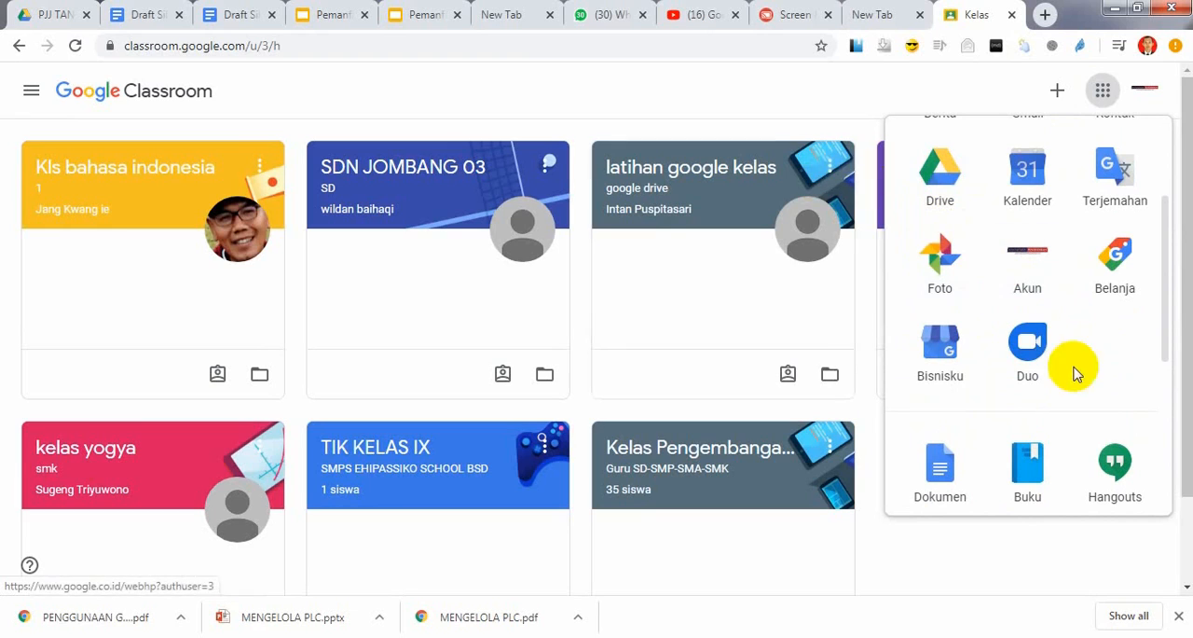
pyautogui.click(779, 94)
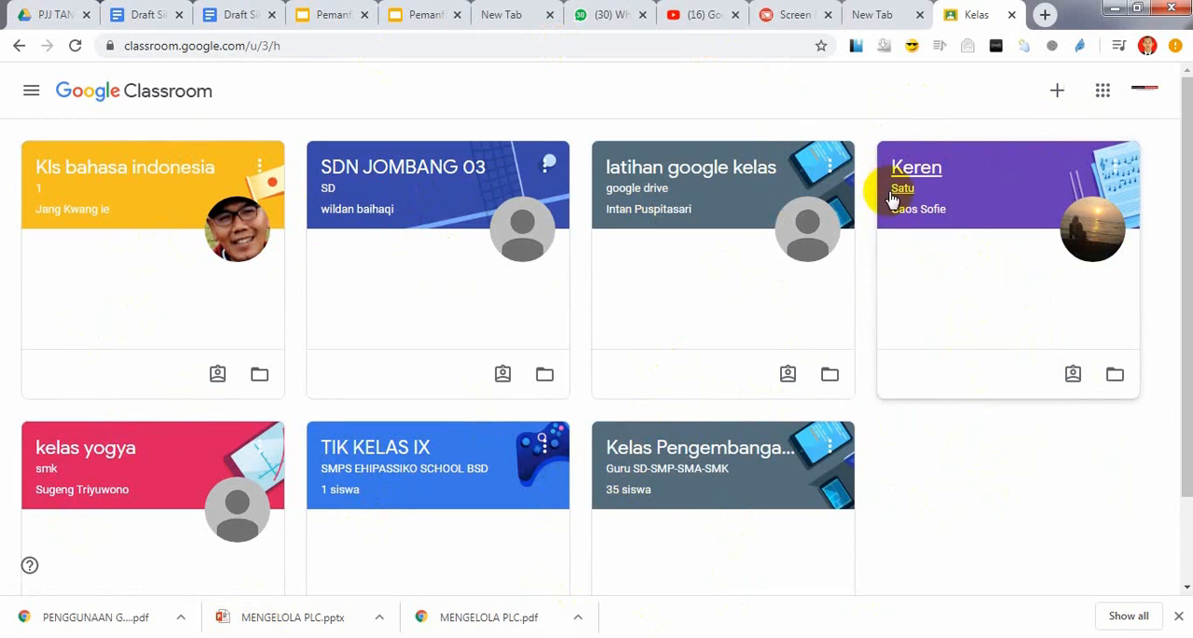
pyautogui.click(999, 201)
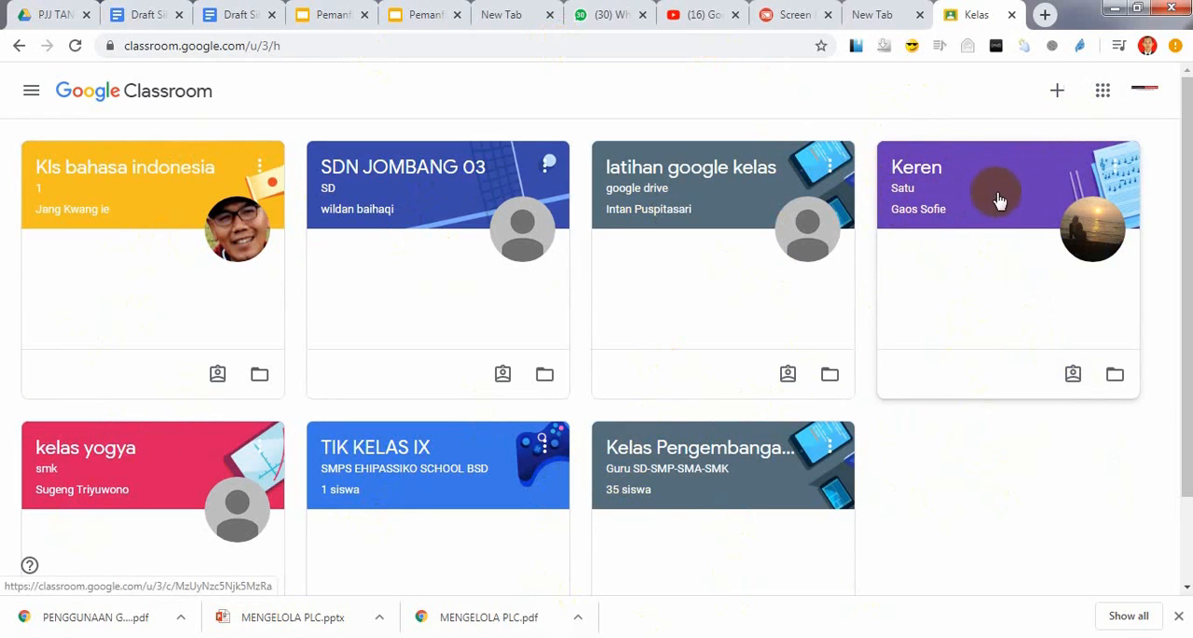
# Start creating a class and accept the notice about not using Classroom at a school with students
pyautogui.click(1059, 92)
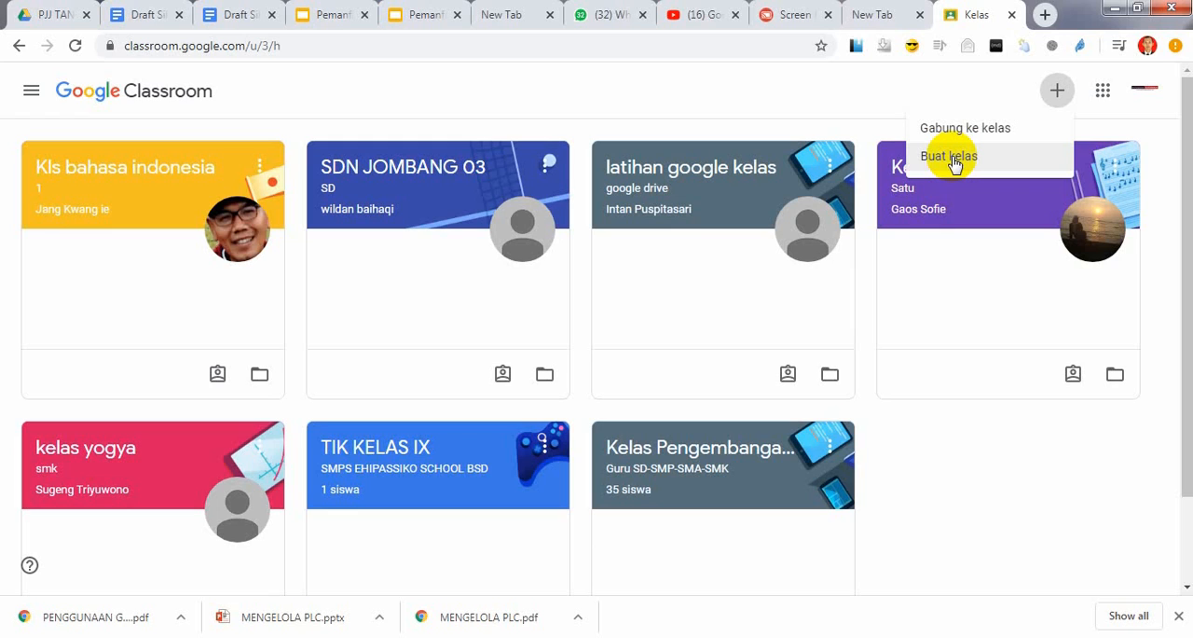
pyautogui.click(953, 159)
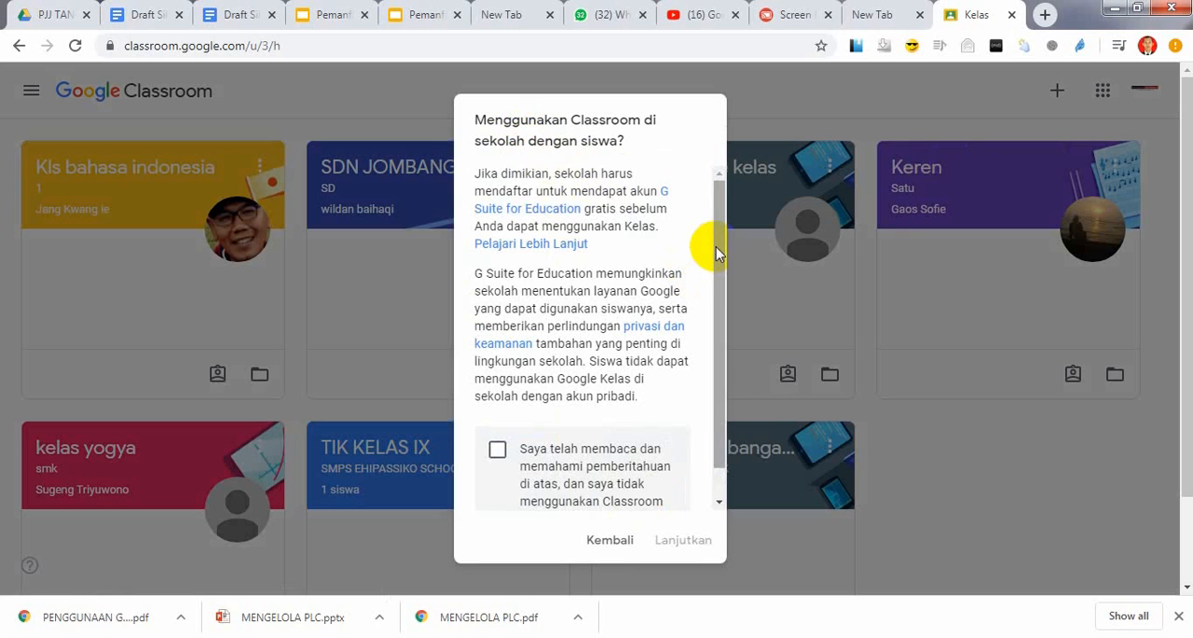
pyautogui.scroll(-1, 712, 262)
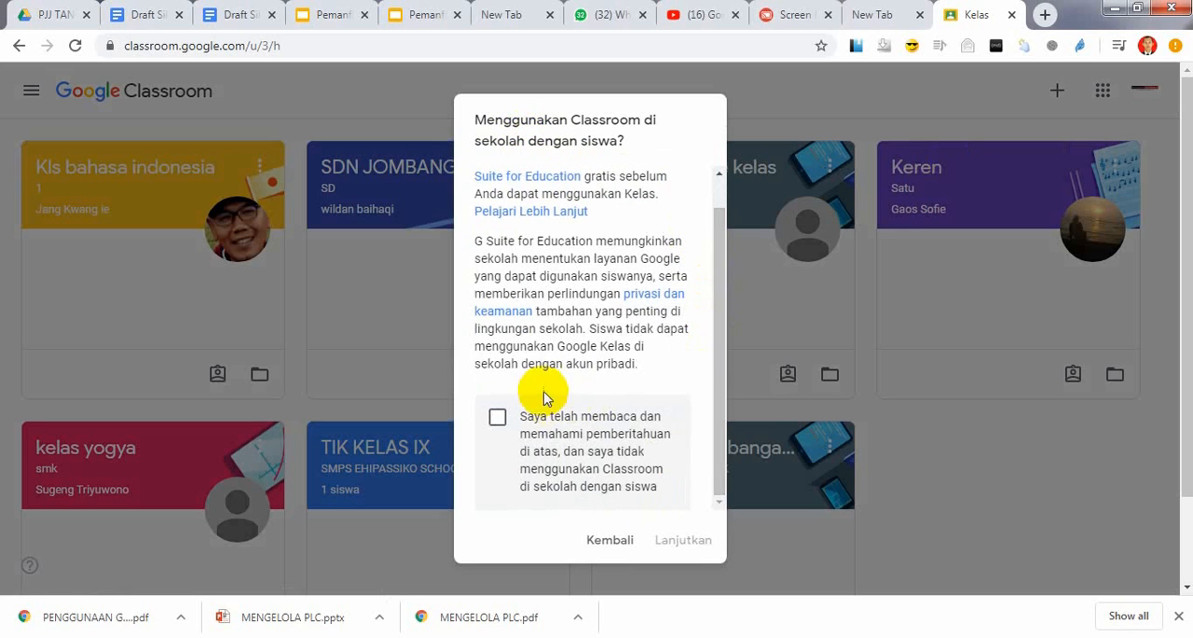
pyautogui.click(498, 420)
pyautogui.click(680, 545)
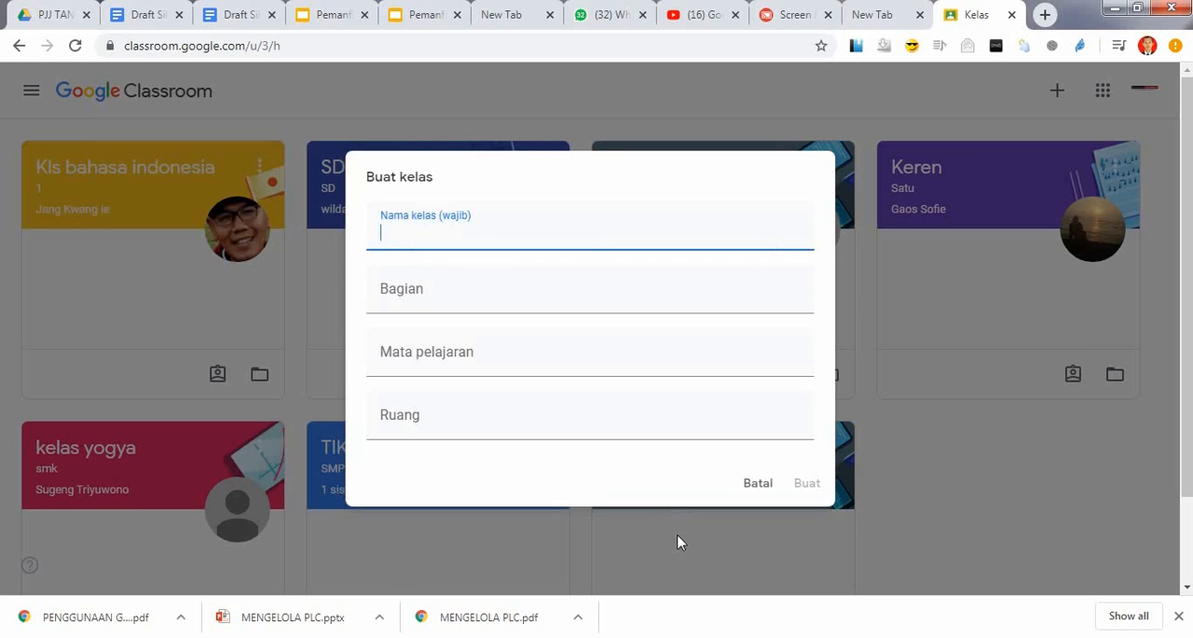
# Name the new class "Kelas VII SMP Mangala Jaya"
pyautogui.write('Kelas V')
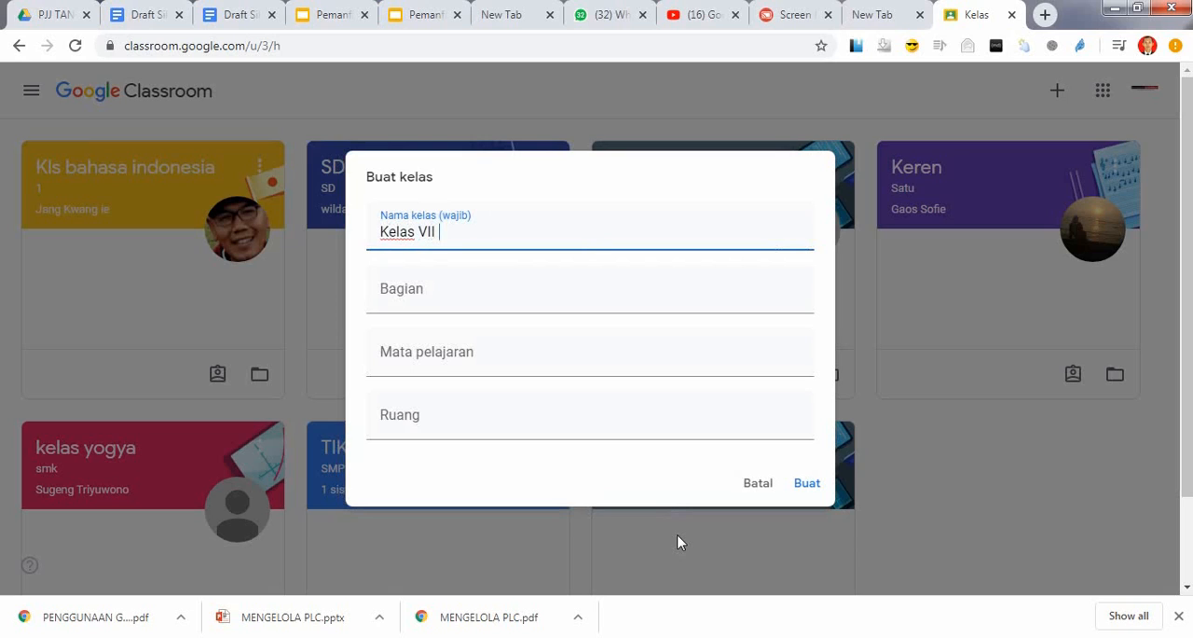
pyautogui.write('II SMPMangala ')
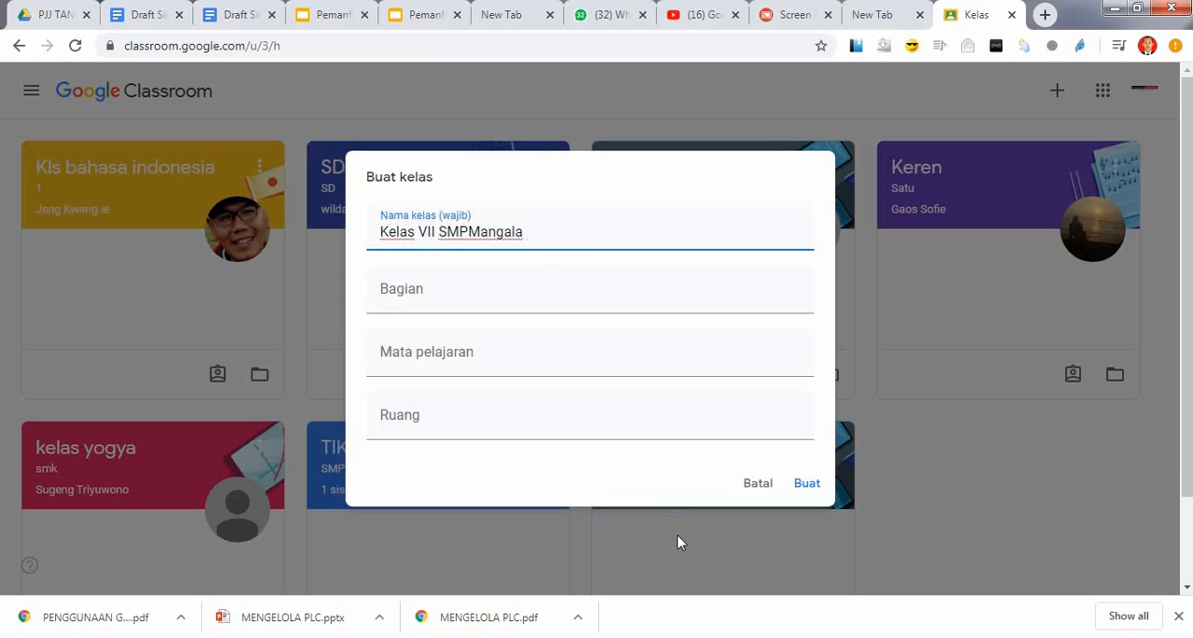
pyautogui.write('Jaya')
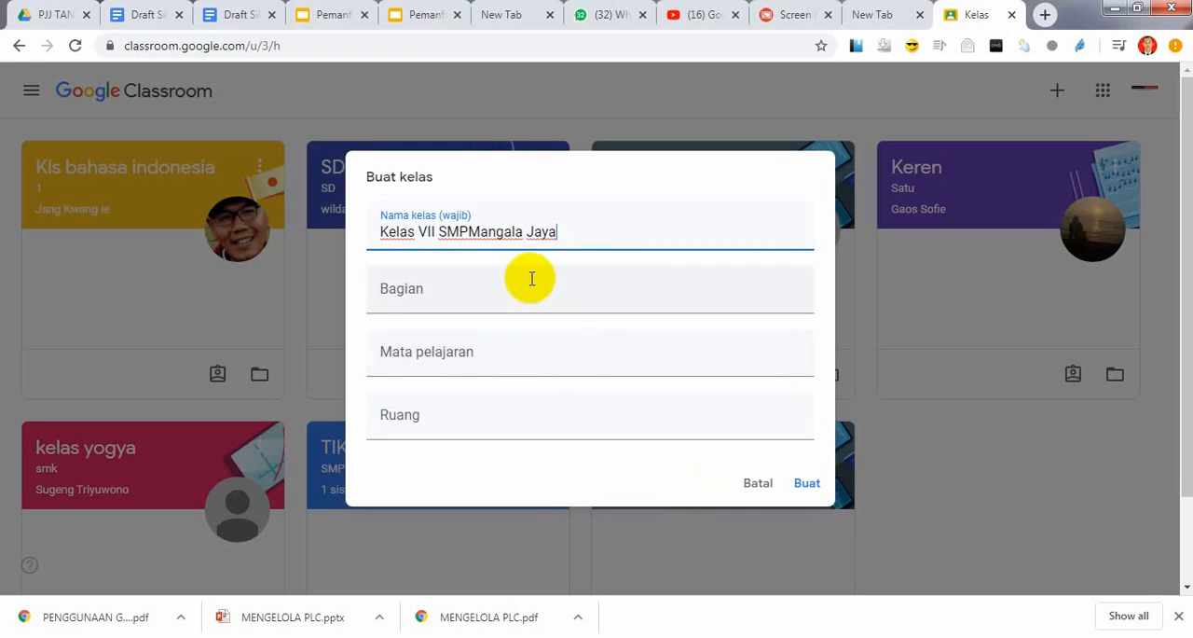
pyautogui.click(467, 232)
# Enter the teacher's name as the class section and set the subject to "Informatika"
pyautogui.click(423, 291)
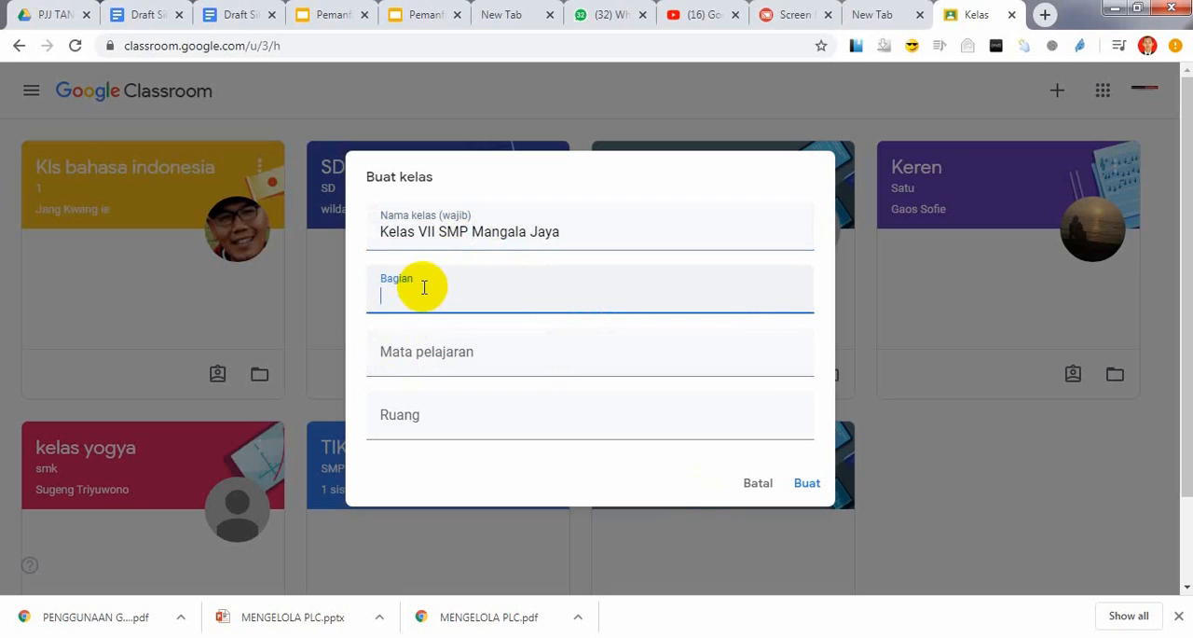
pyautogui.write('Bambang')
pyautogui.click(444, 356)
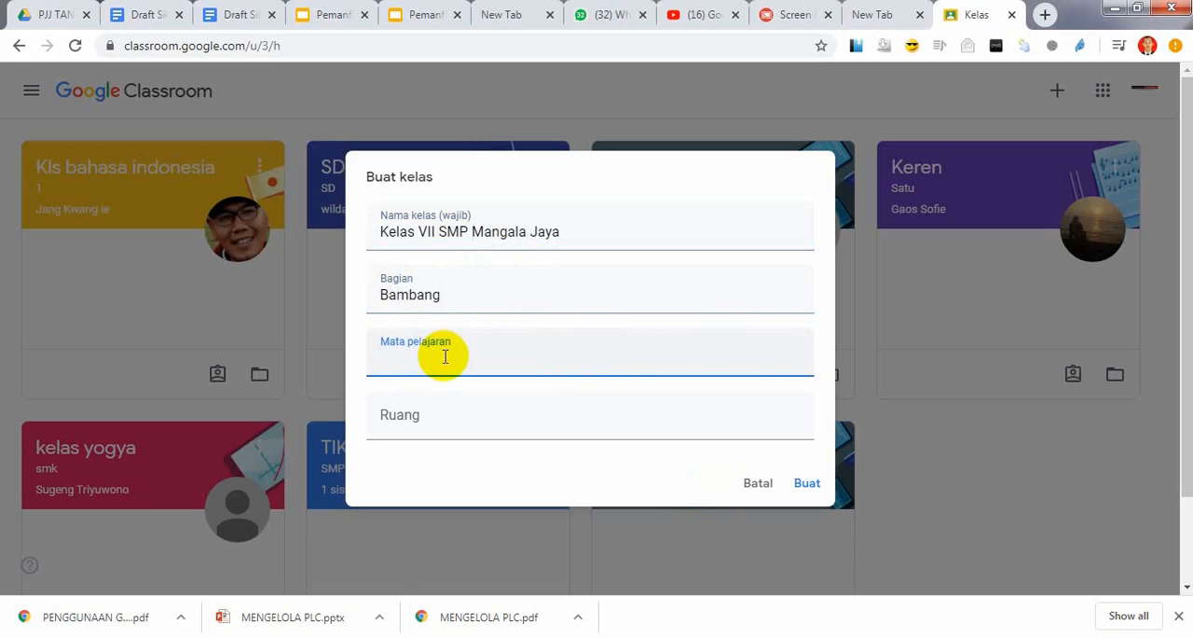
pyautogui.write('TIK')
pyautogui.press('BackSpace')
pyautogui.press('BackSpace')
pyautogui.write('Informatika')
# Set the room to "Kelas VII", create the class and dismiss the tip about inviting students
pyautogui.click(444, 420)
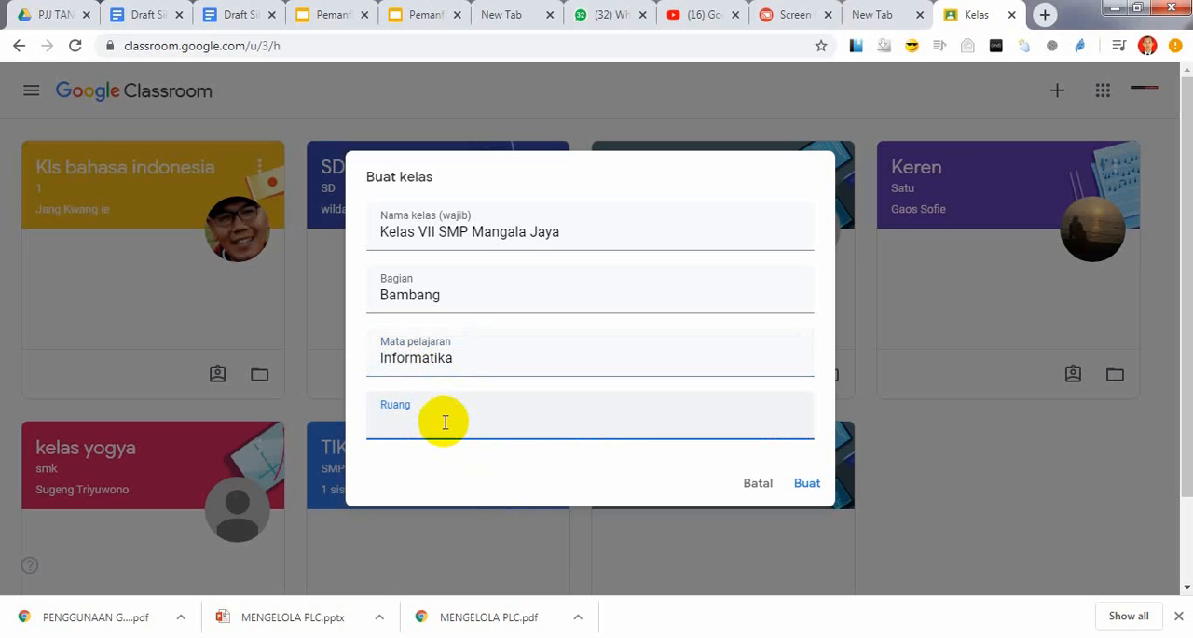
pyautogui.write('Kelas ')
pyautogui.write('7')
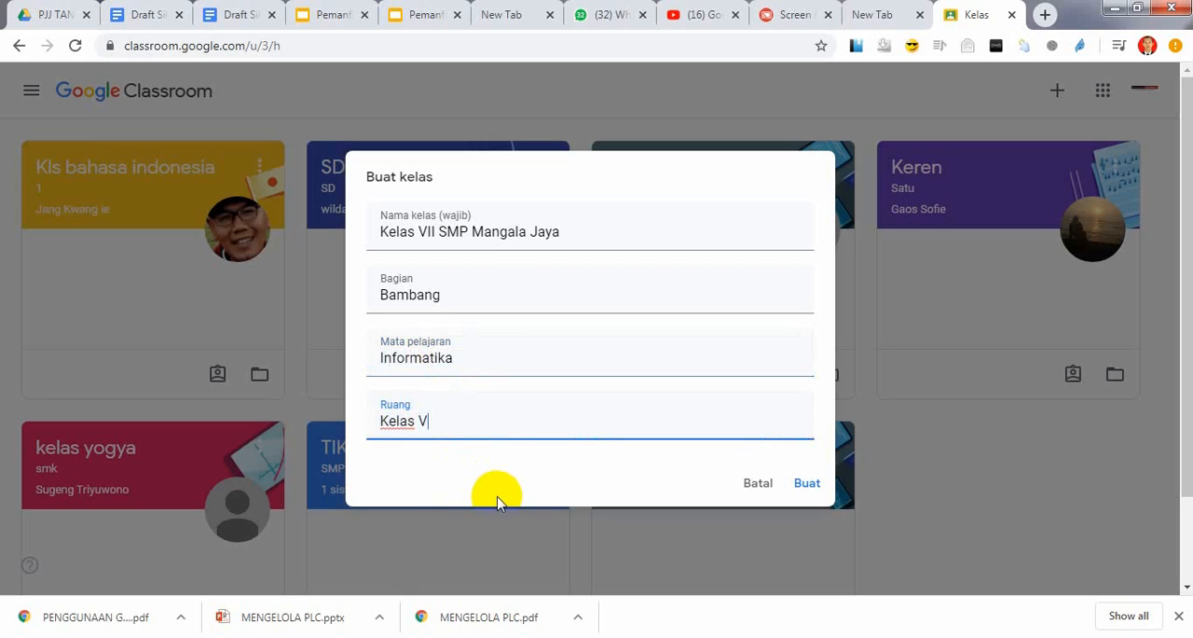
pyautogui.click(808, 483)
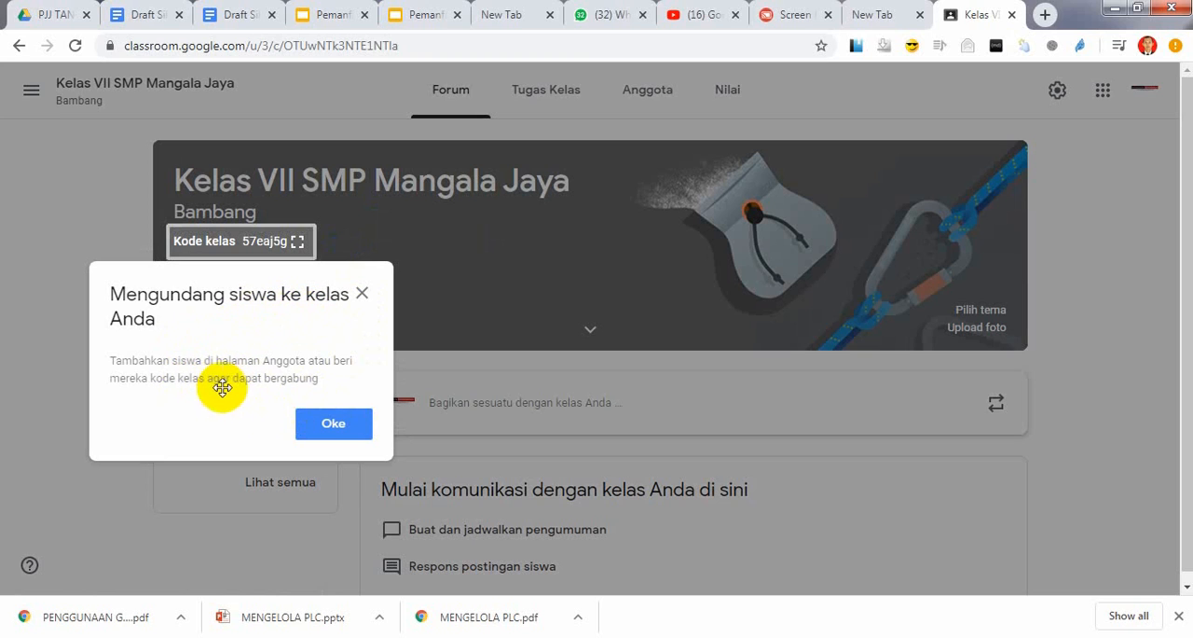
pyautogui.click(331, 423)
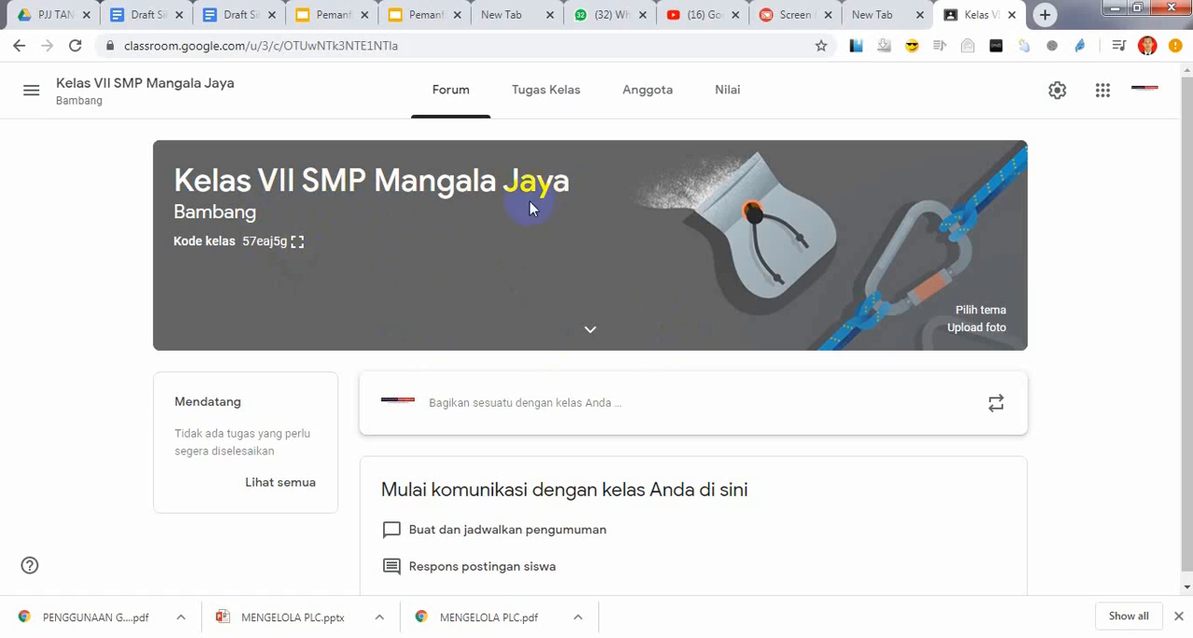
# Display the class code enlarged and in full screen, and close the display
pyautogui.click(298, 244)
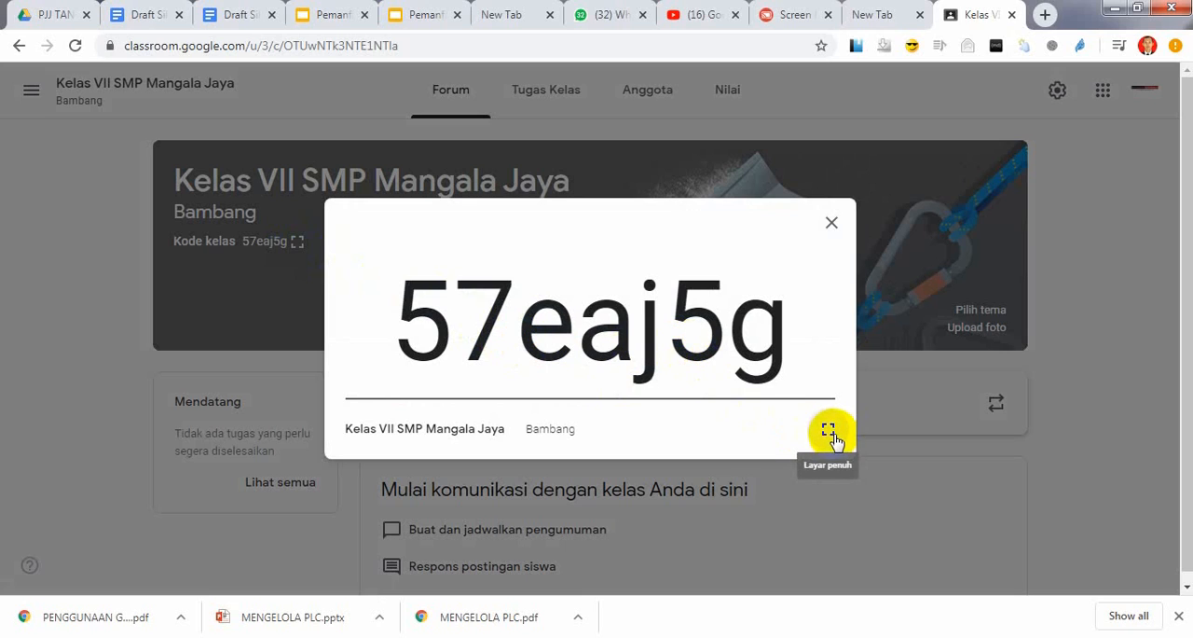
pyautogui.click(829, 432)
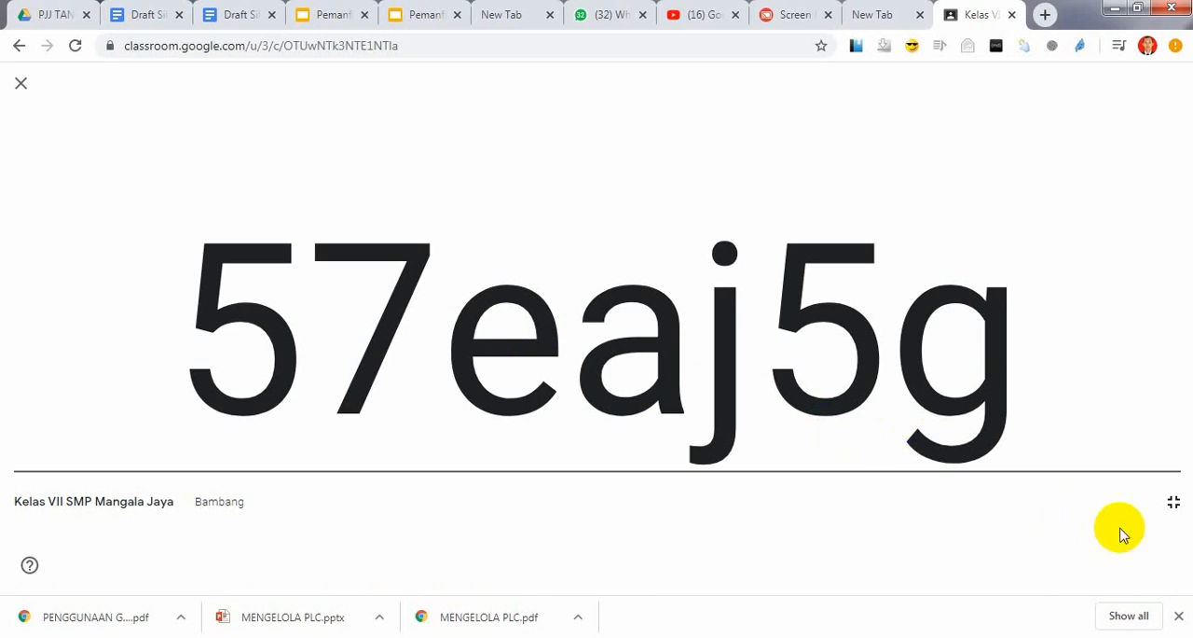
pyautogui.click(1172, 502)
pyautogui.click(843, 250)
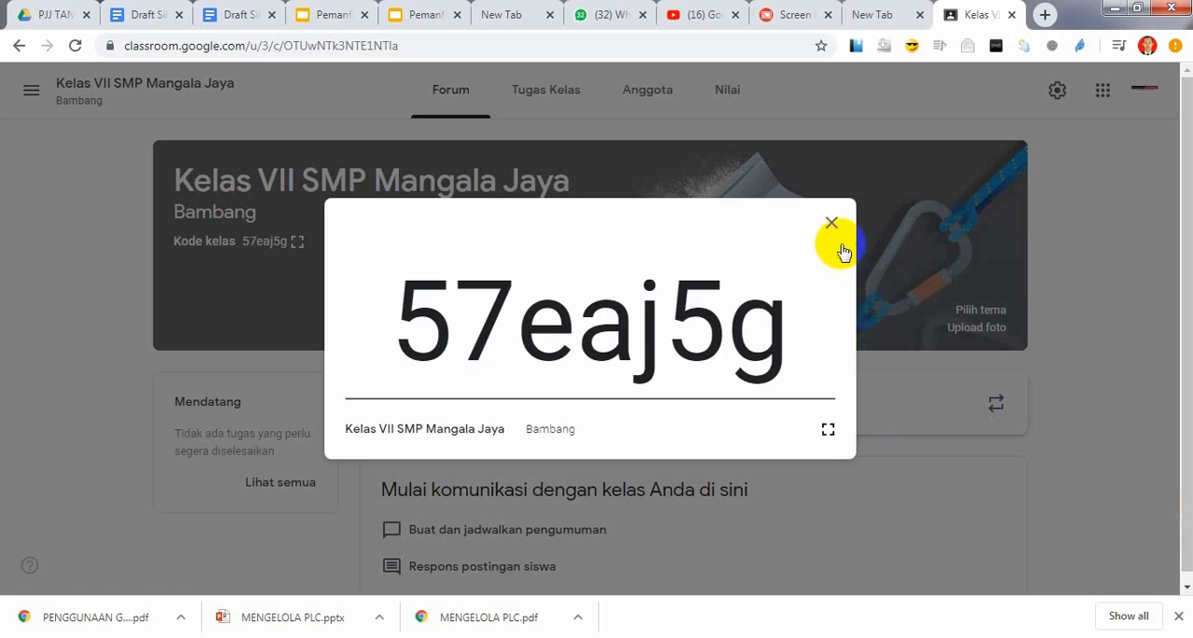
pyautogui.click(833, 229)
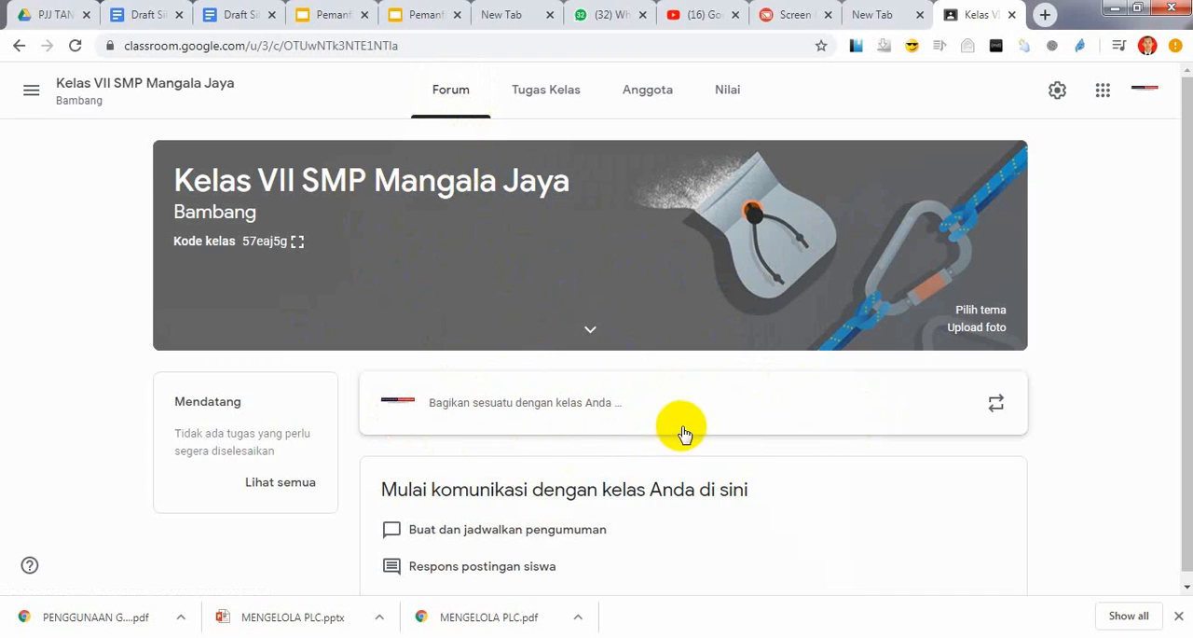
# Open the forum's announcement editor and expand the class details showing subject and room
pyautogui.scroll(-1, 685, 434)
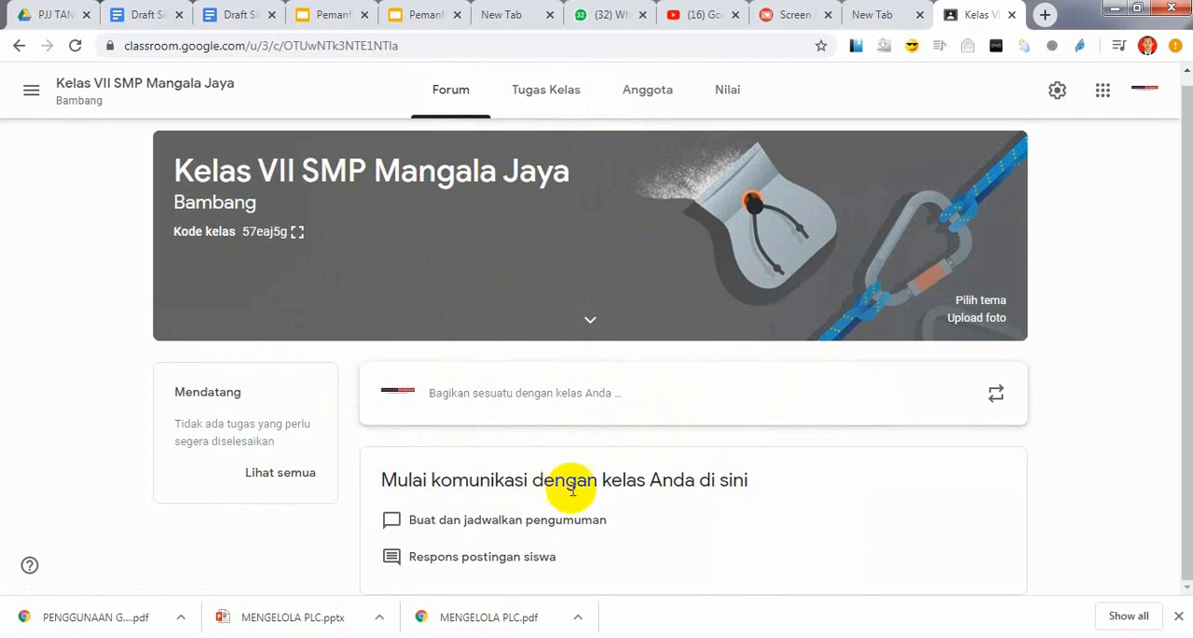
pyautogui.click(492, 399)
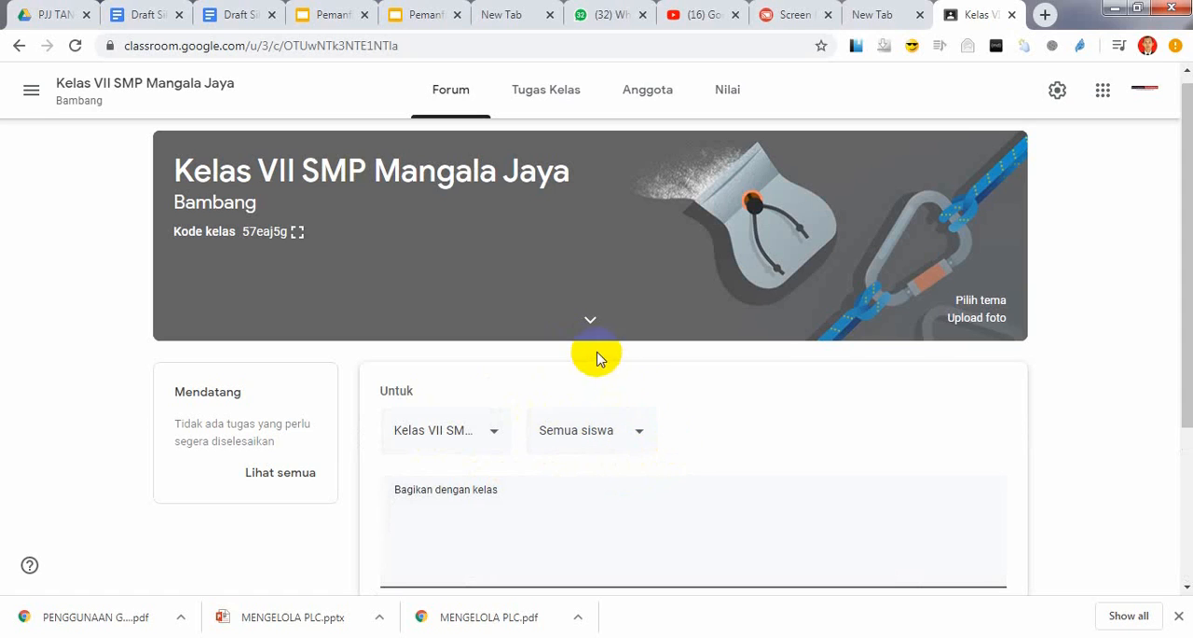
pyautogui.click(590, 323)
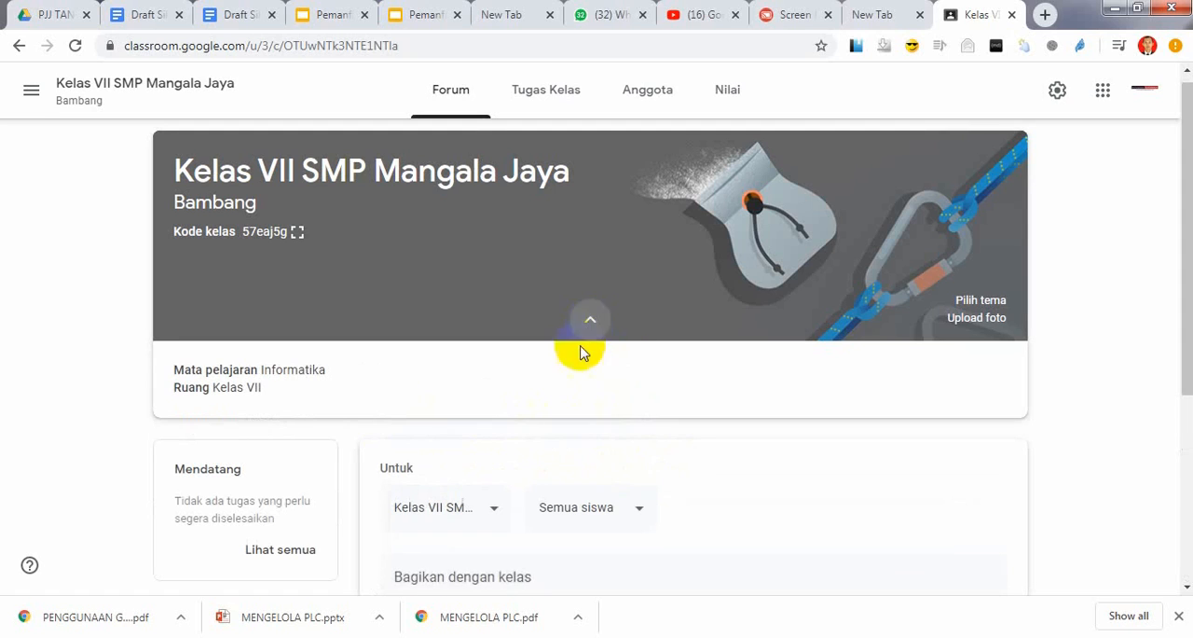
# Open the class's Tugas Kelas page and view the kinds of items that can be created there
pyautogui.click(541, 102)
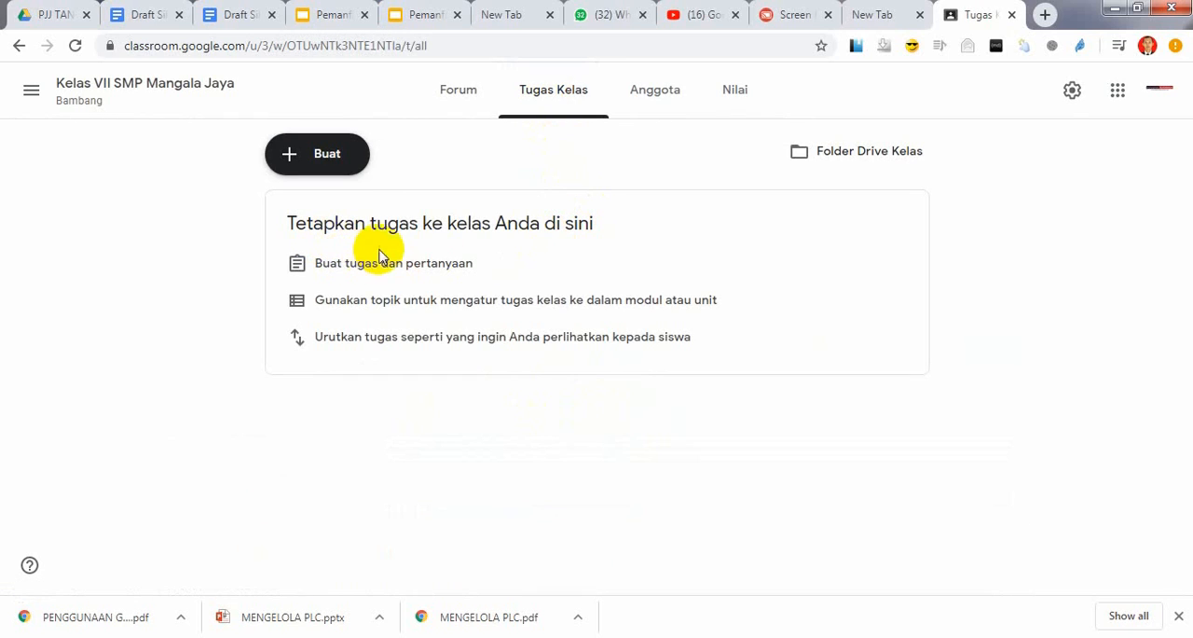
pyautogui.click(328, 164)
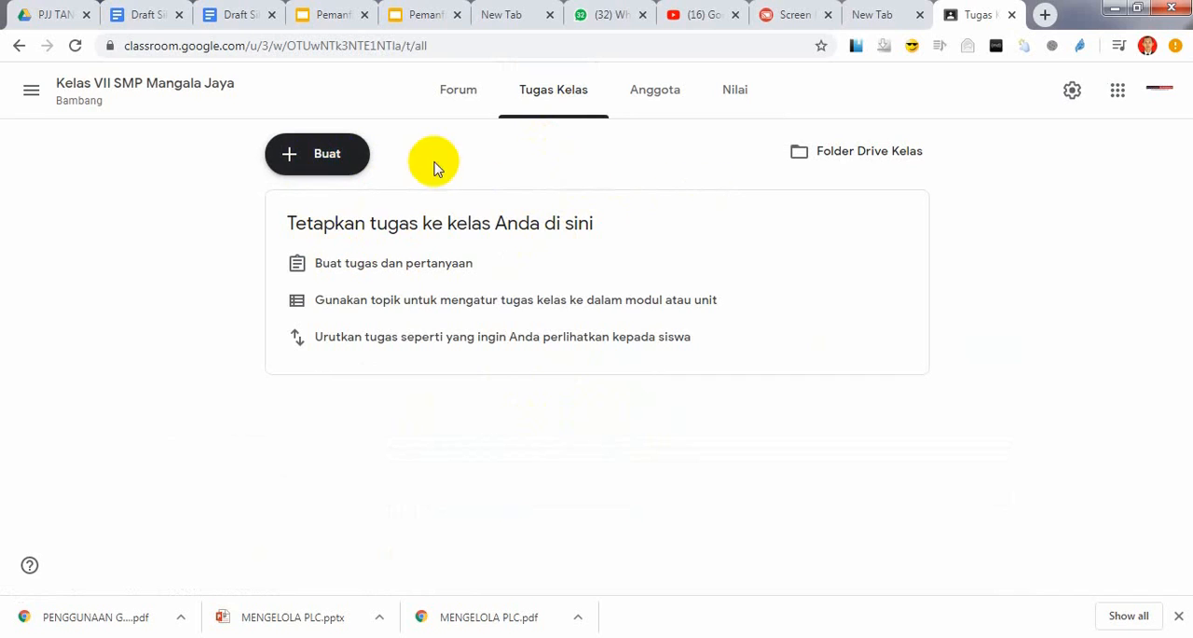
pyautogui.click(291, 162)
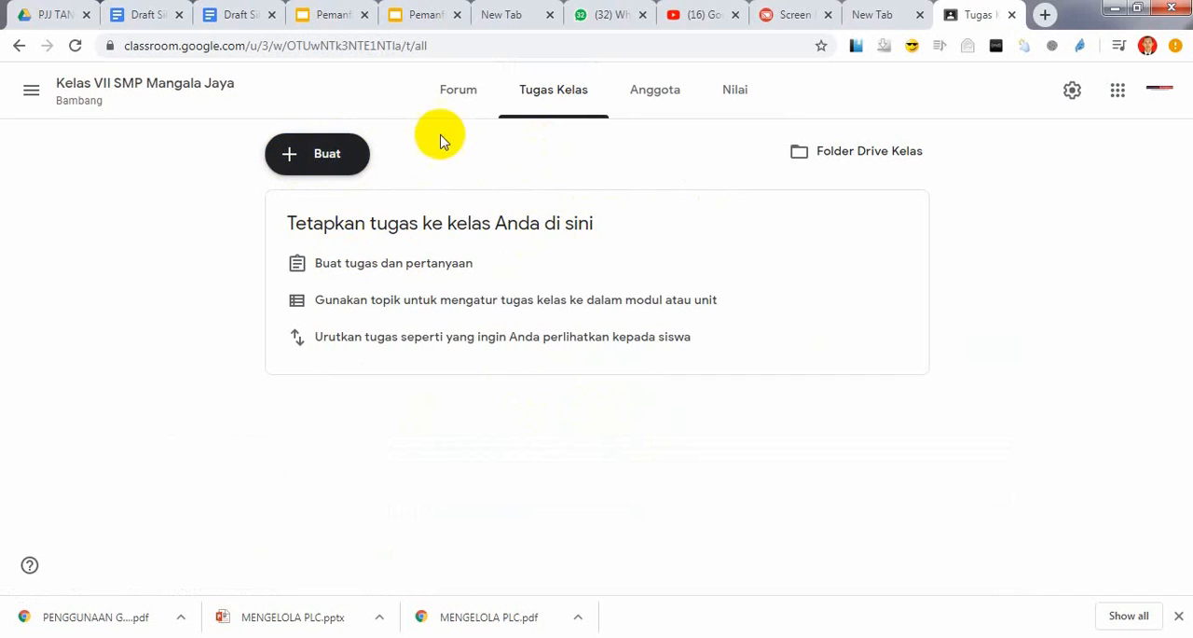
pyautogui.click(291, 171)
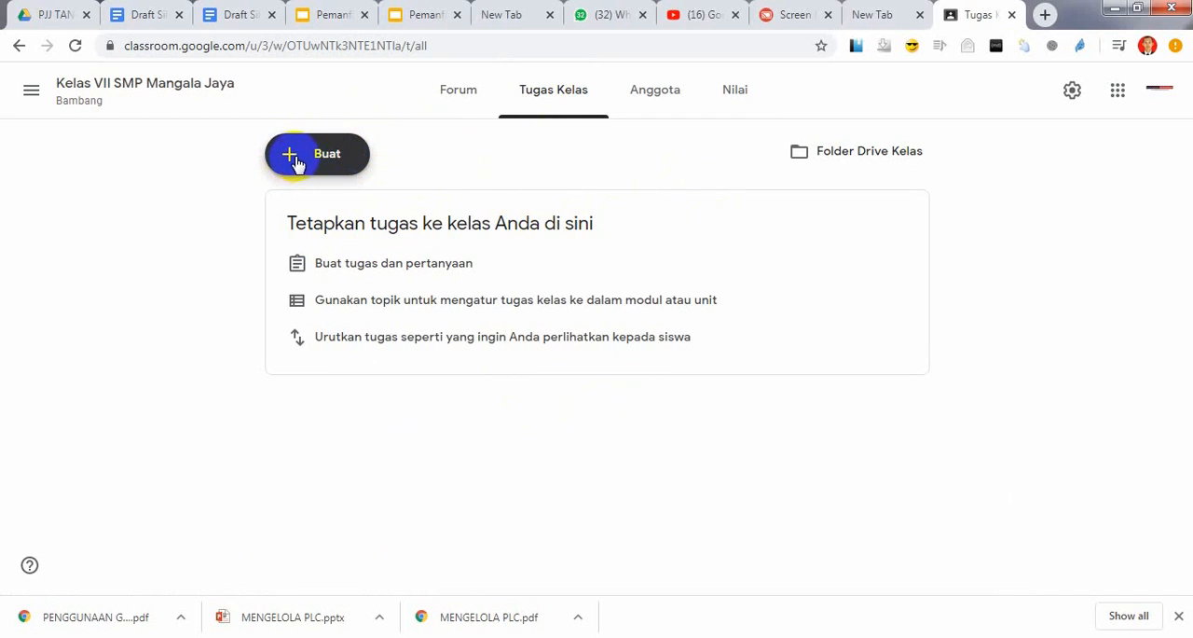
pyautogui.click(295, 164)
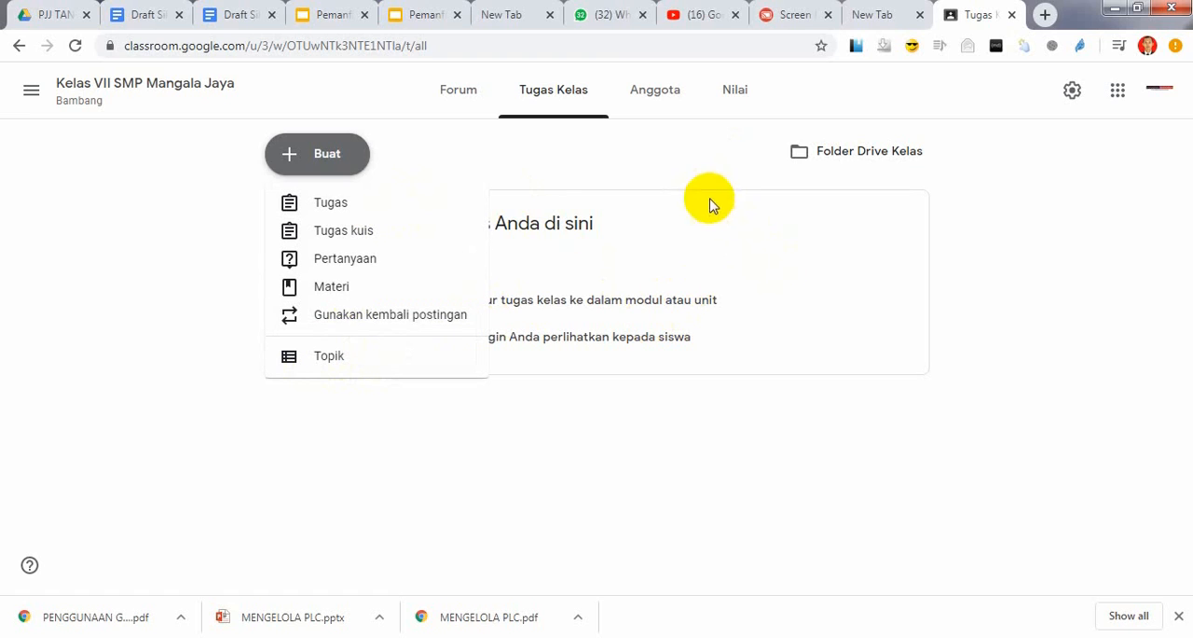
# On the class's Anggota page, try the teacher invitation with a suggested contact and open the student invitation, cancelling both
pyautogui.click(657, 93)
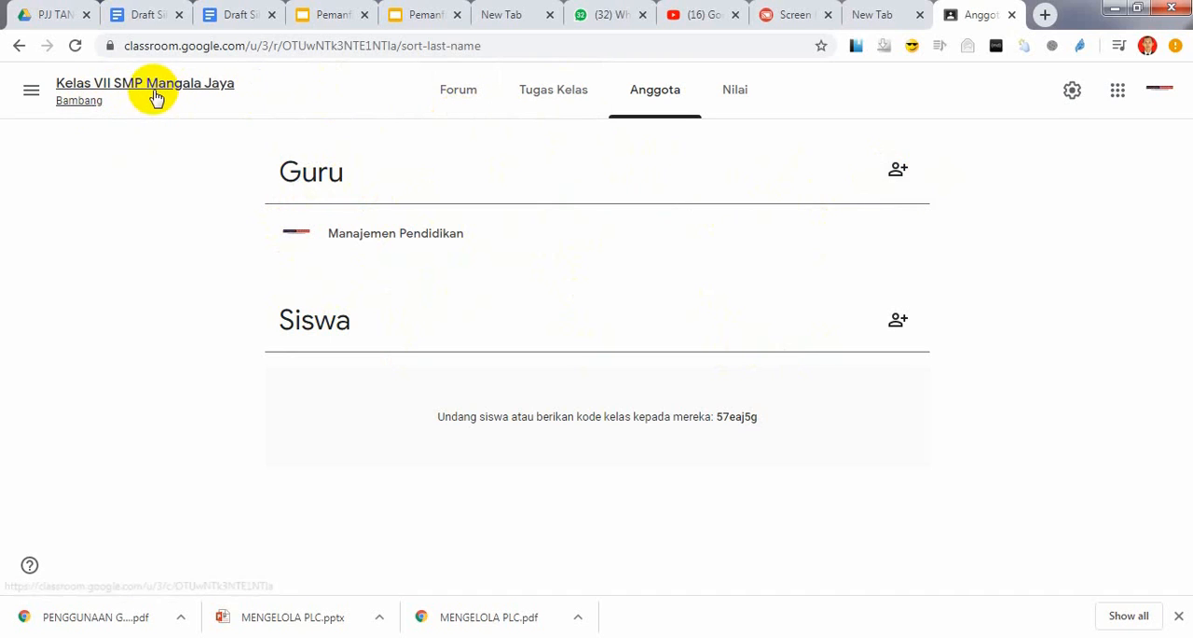
pyautogui.click(899, 172)
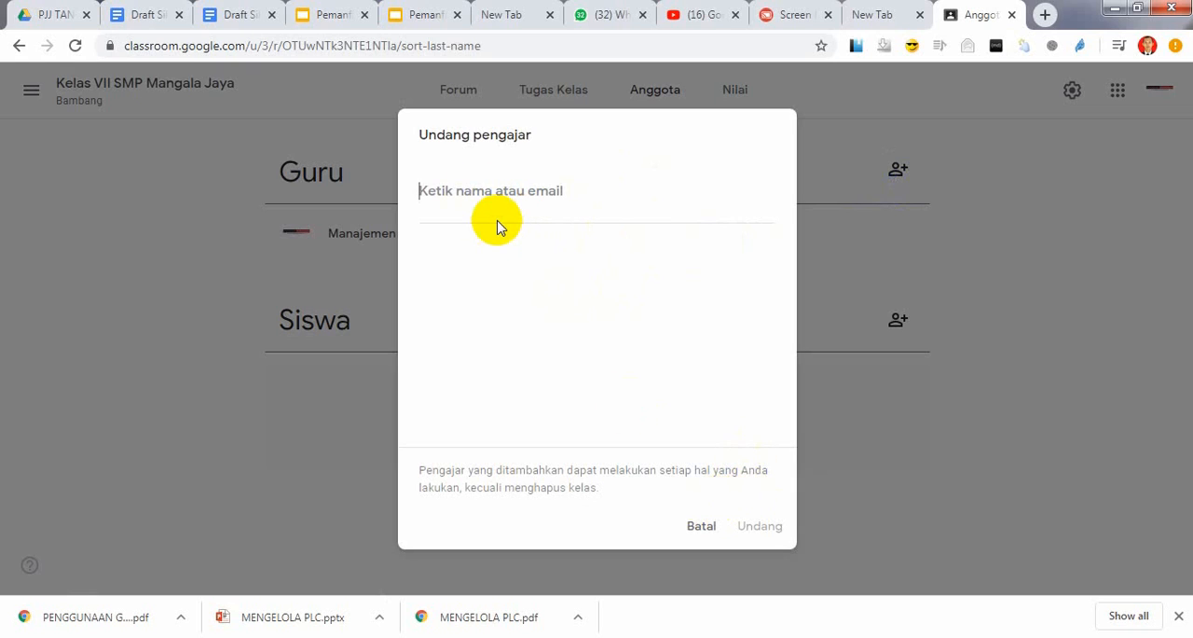
pyautogui.write('ra')
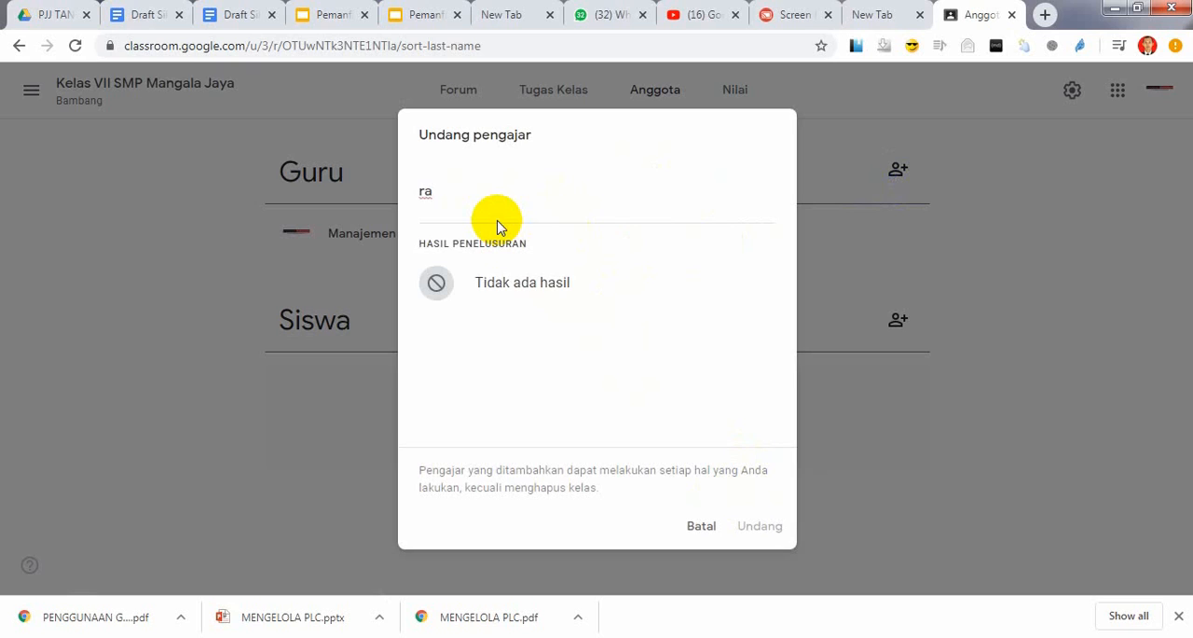
pyautogui.write('ta')
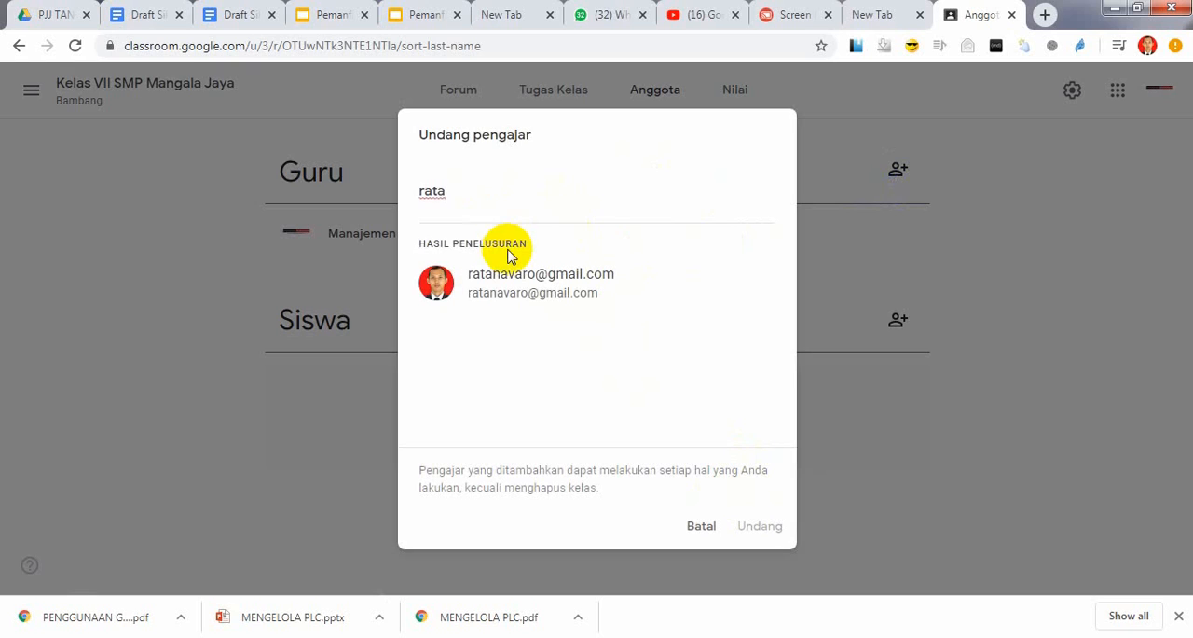
pyautogui.click(528, 284)
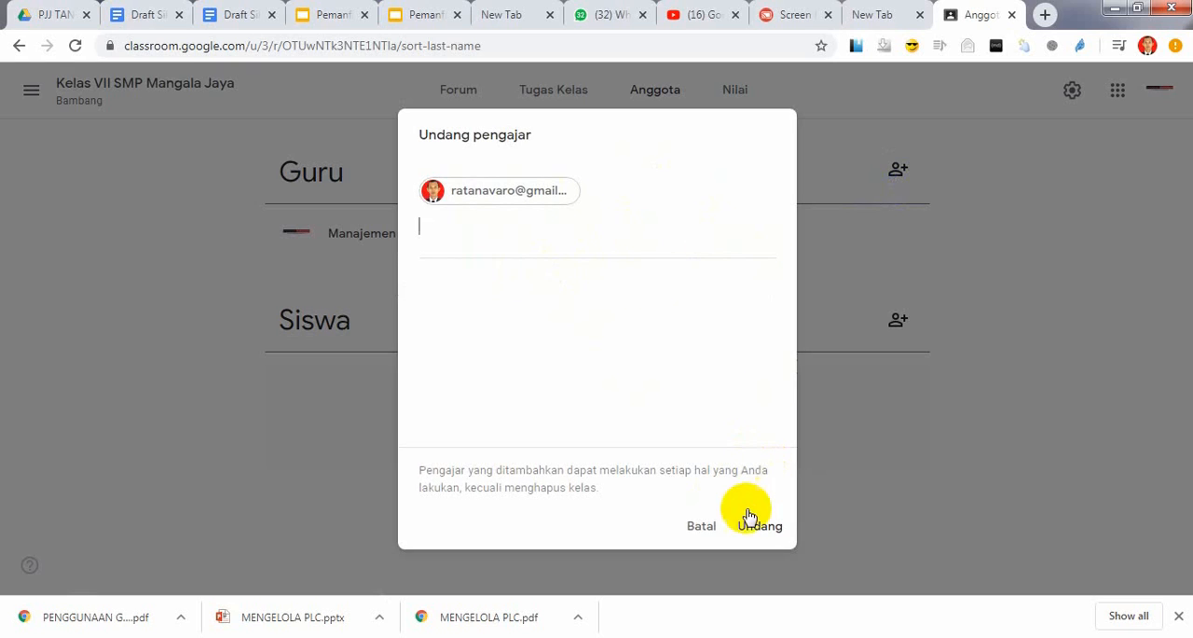
pyautogui.click(705, 526)
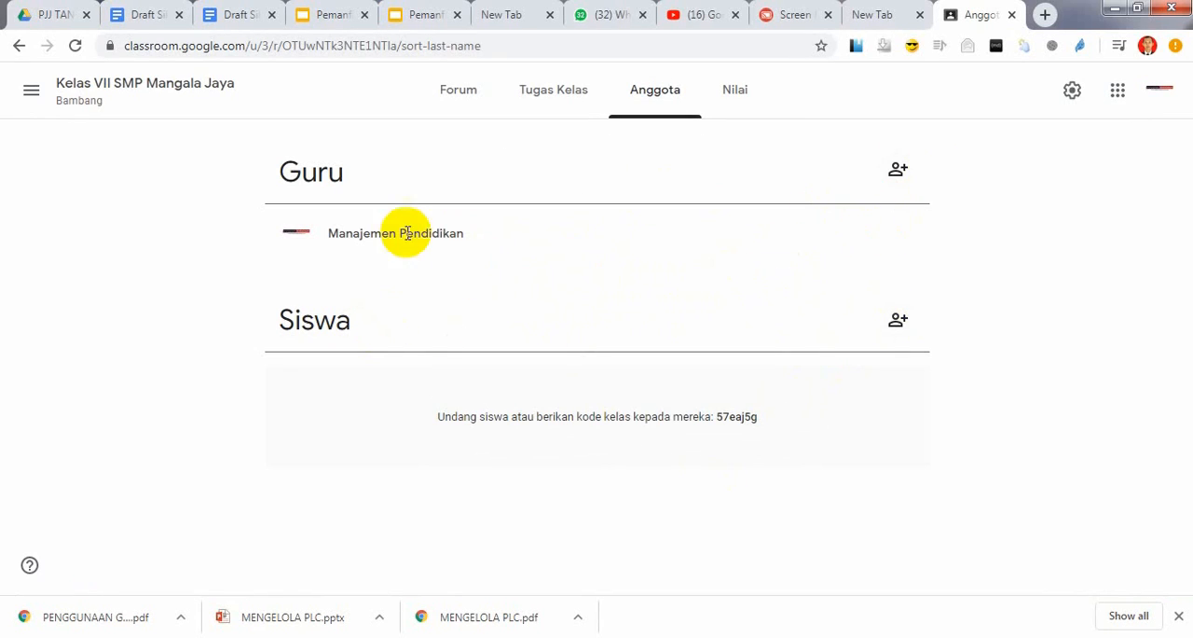
pyautogui.click(898, 326)
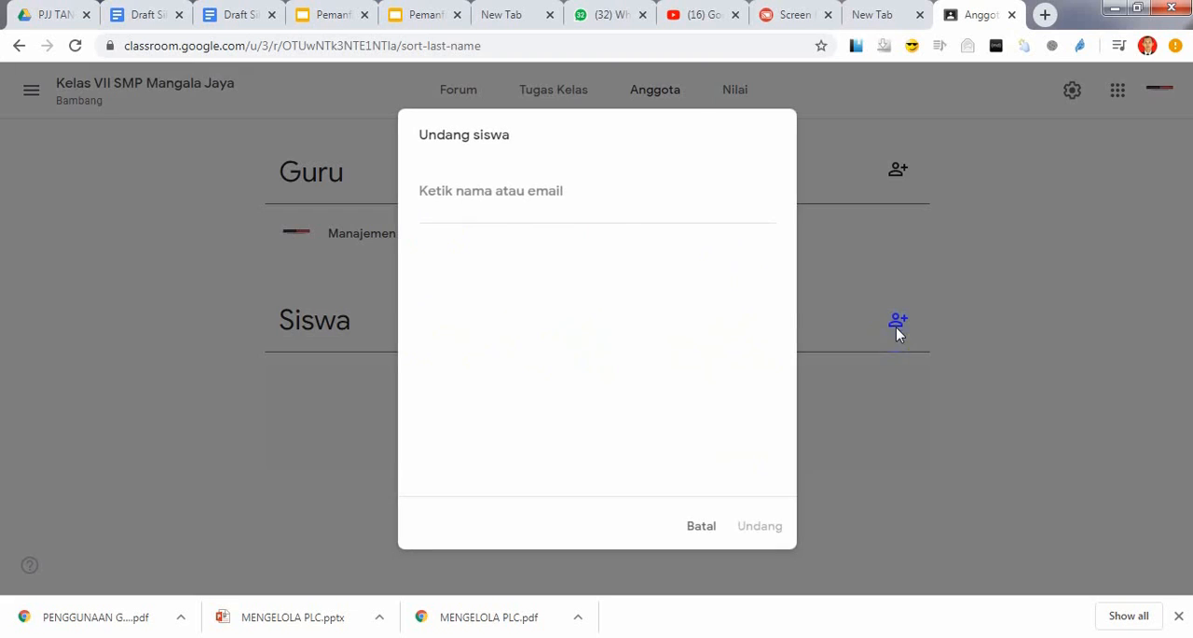
pyautogui.click(707, 528)
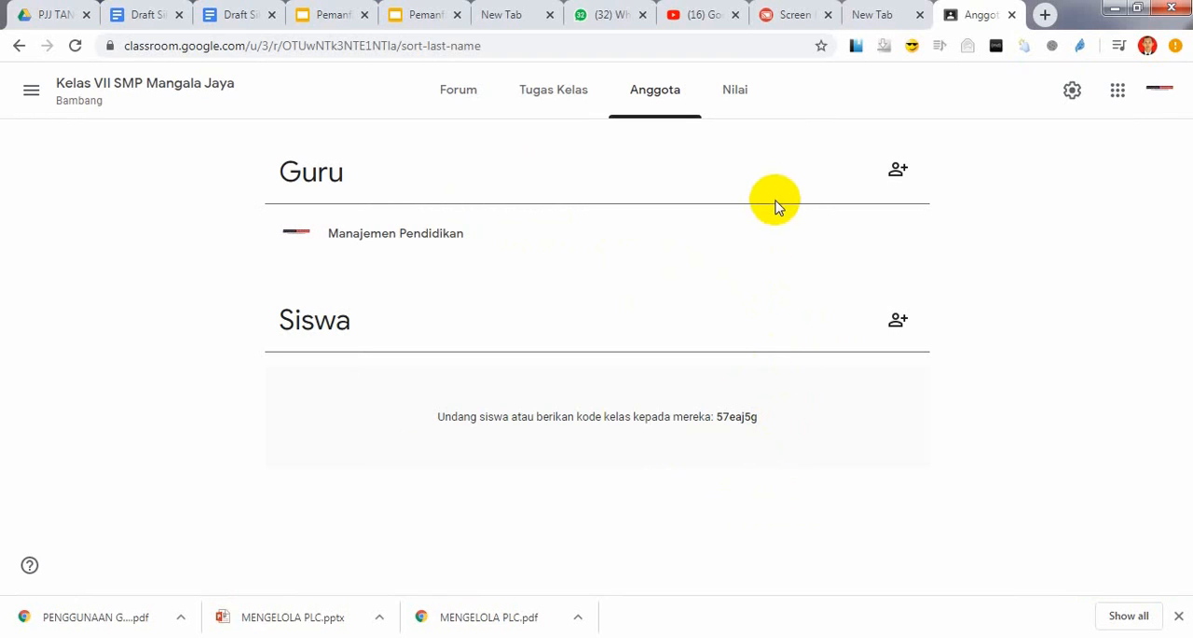
# View the class's Nilai and Tugas Kelas pages and return to the Forum page
pyautogui.click(735, 93)
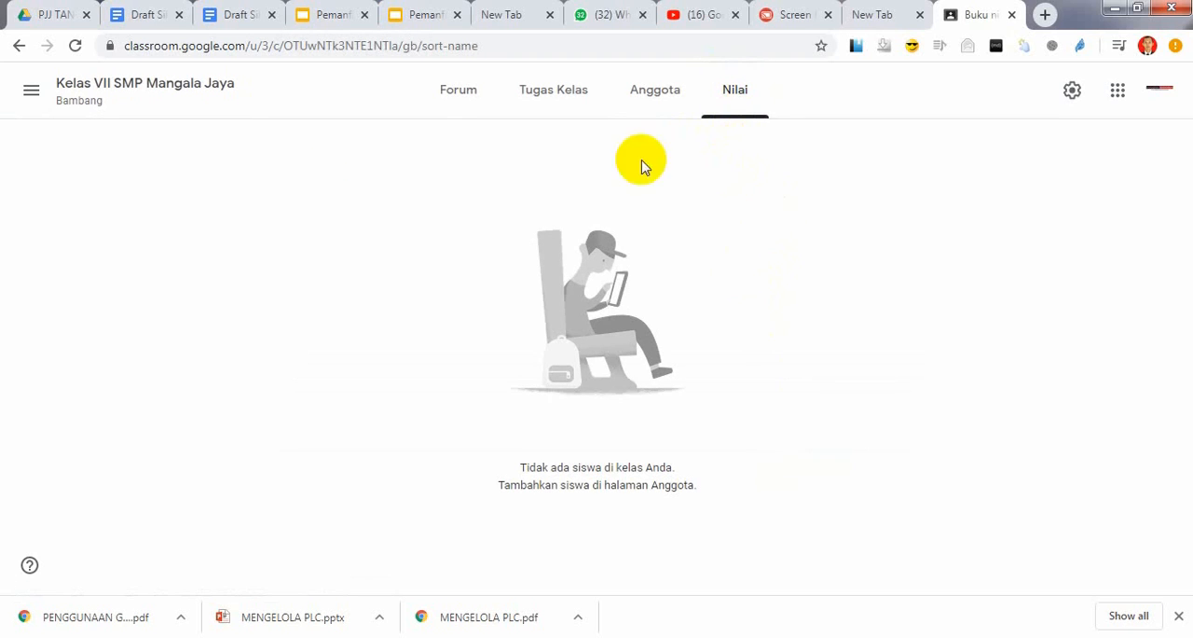
pyautogui.click(561, 100)
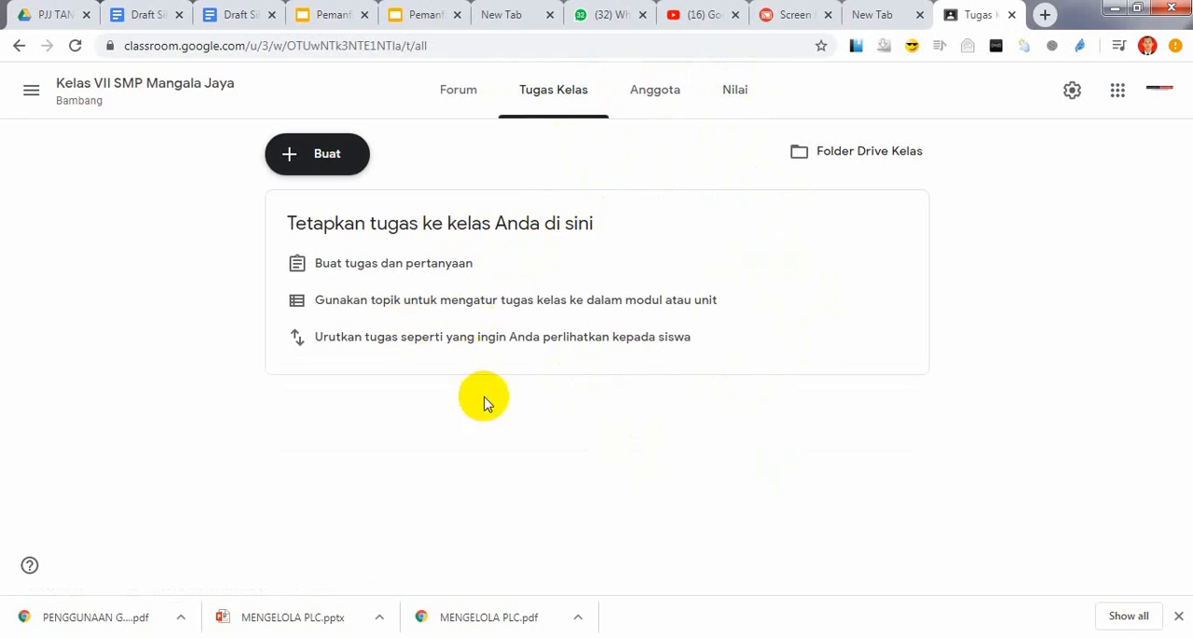
pyautogui.click(727, 101)
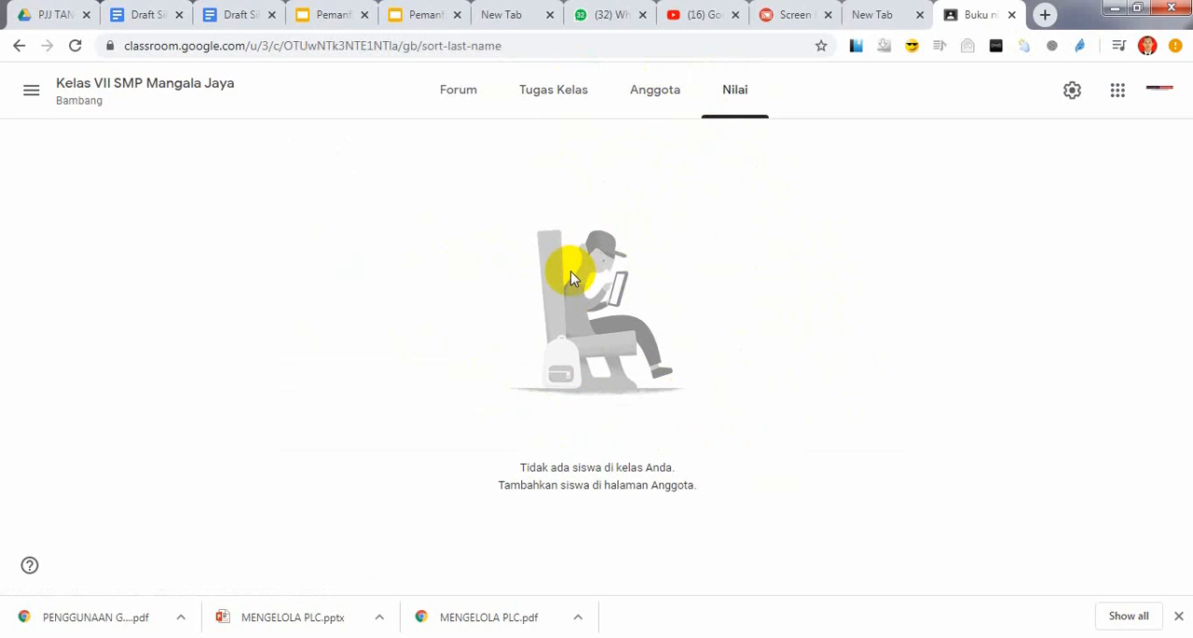
pyautogui.click(586, 110)
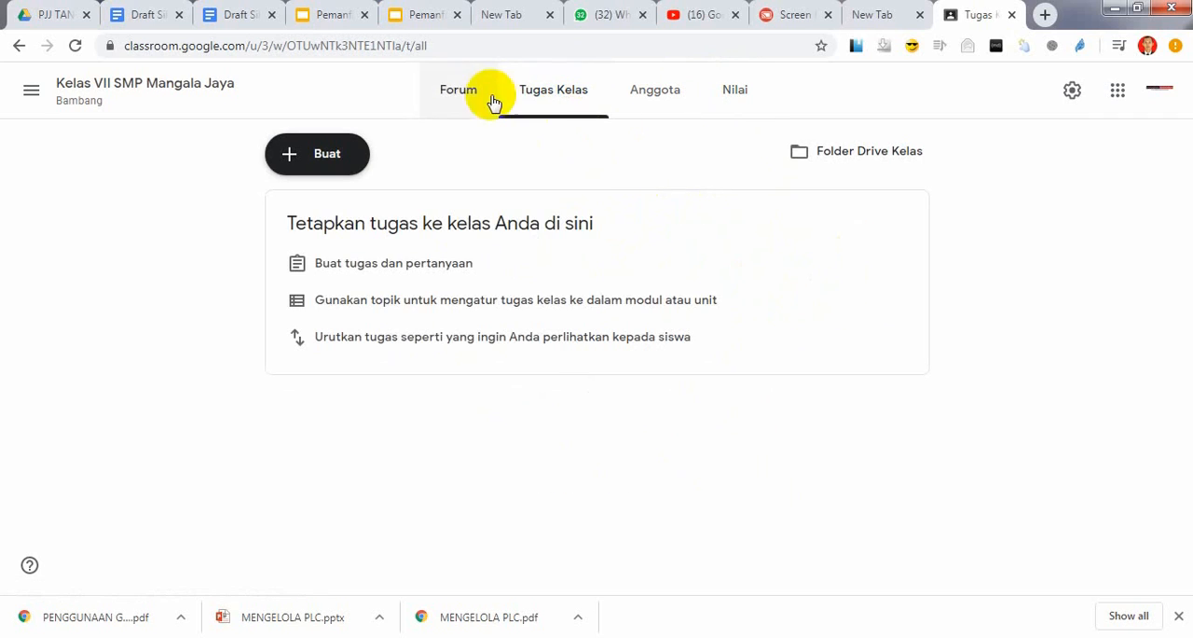
pyautogui.click(492, 98)
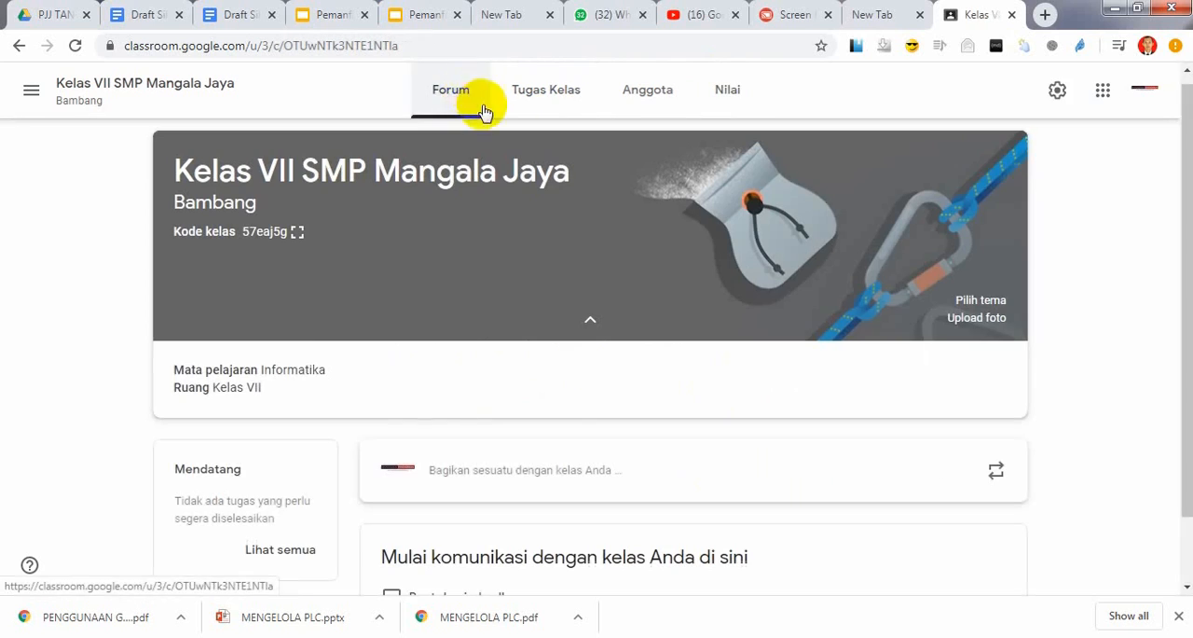
# Examine the class settings, including Detail Kelas, the class code options and Penilaian, and close them without changes
pyautogui.click(1057, 93)
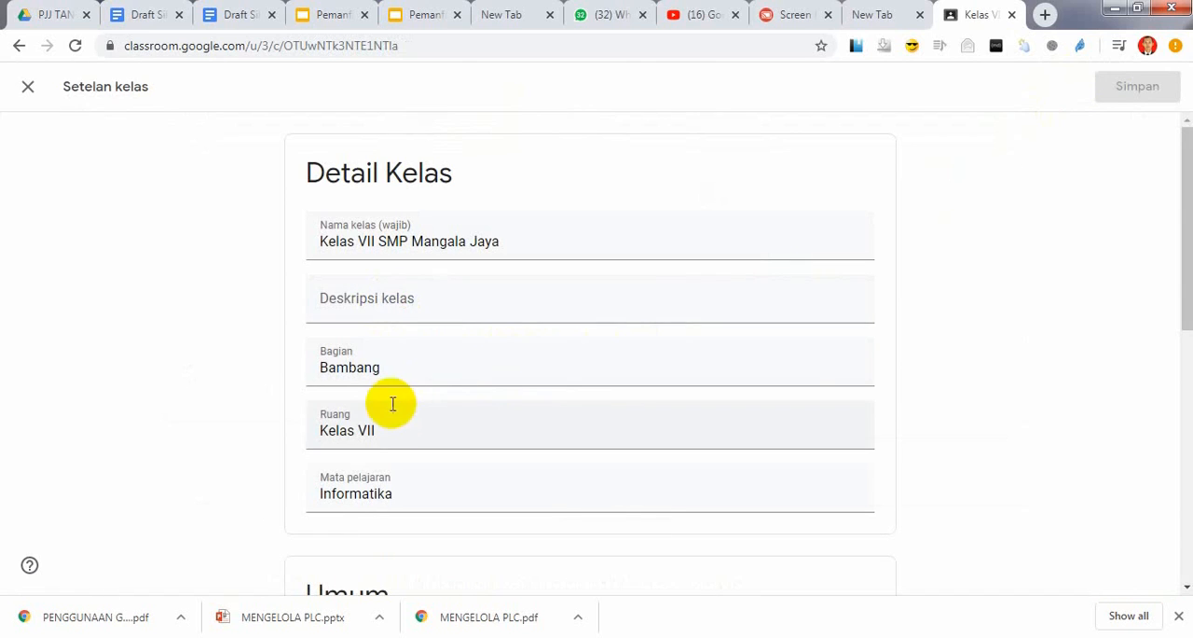
pyautogui.click(391, 300)
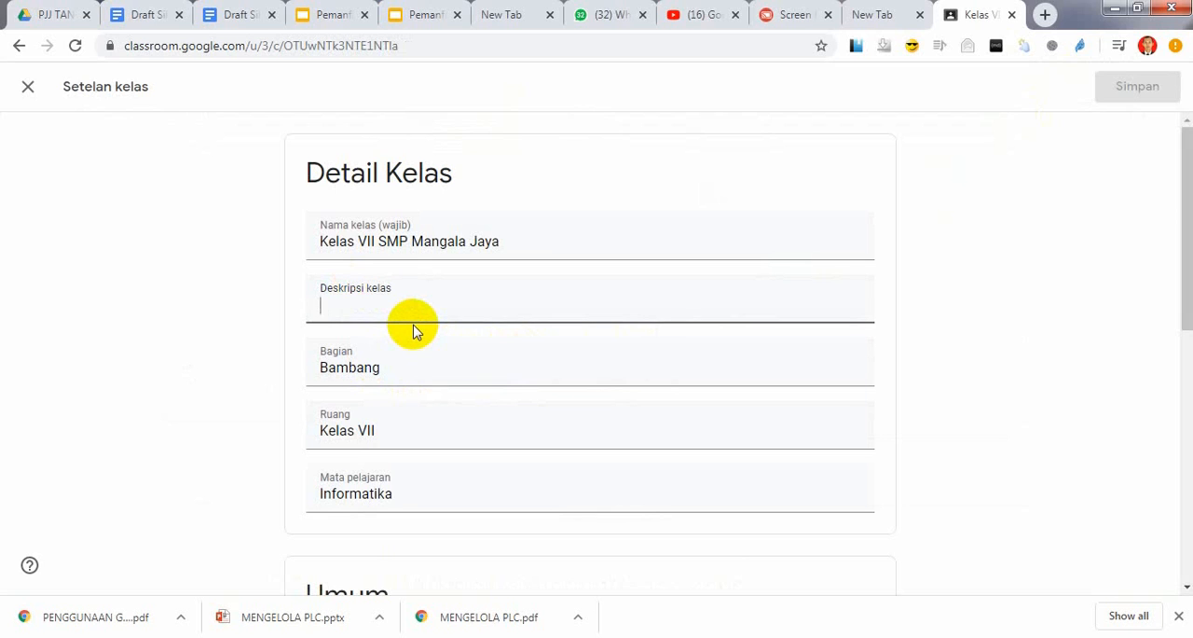
pyautogui.scroll(-4, 487, 401)
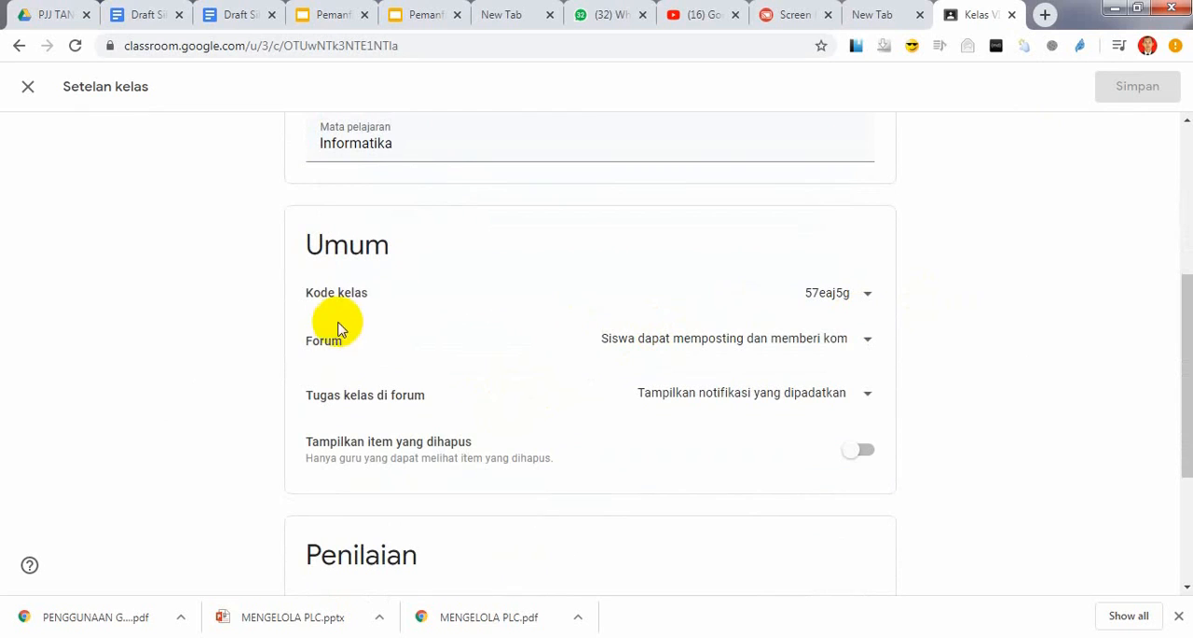
pyautogui.click(863, 300)
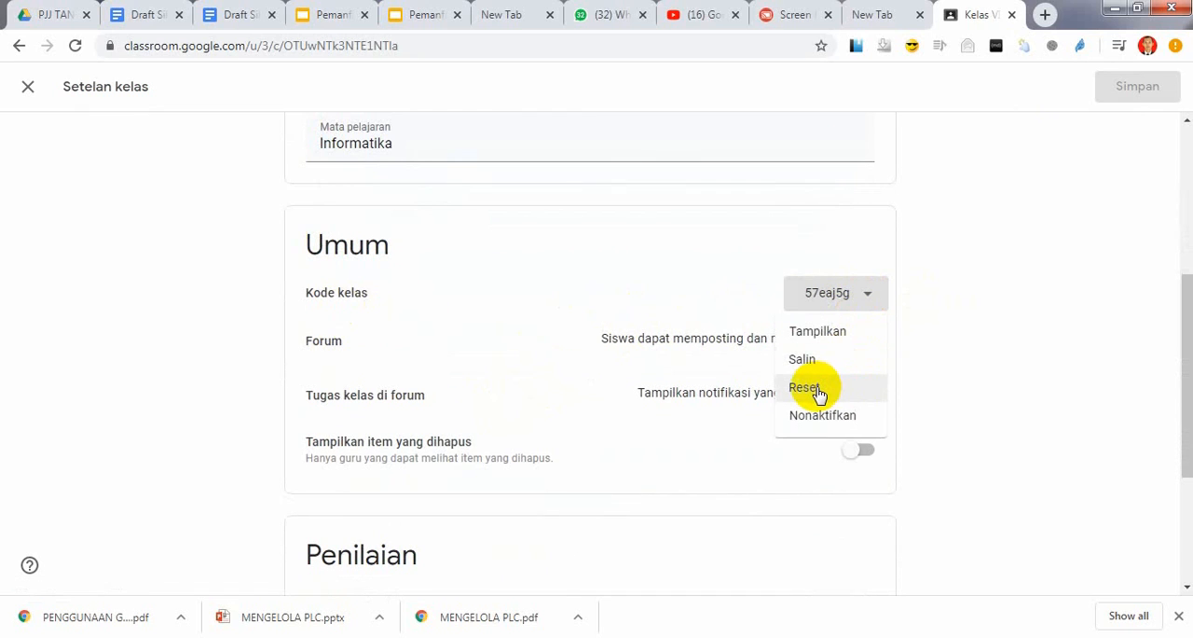
pyautogui.click(744, 245)
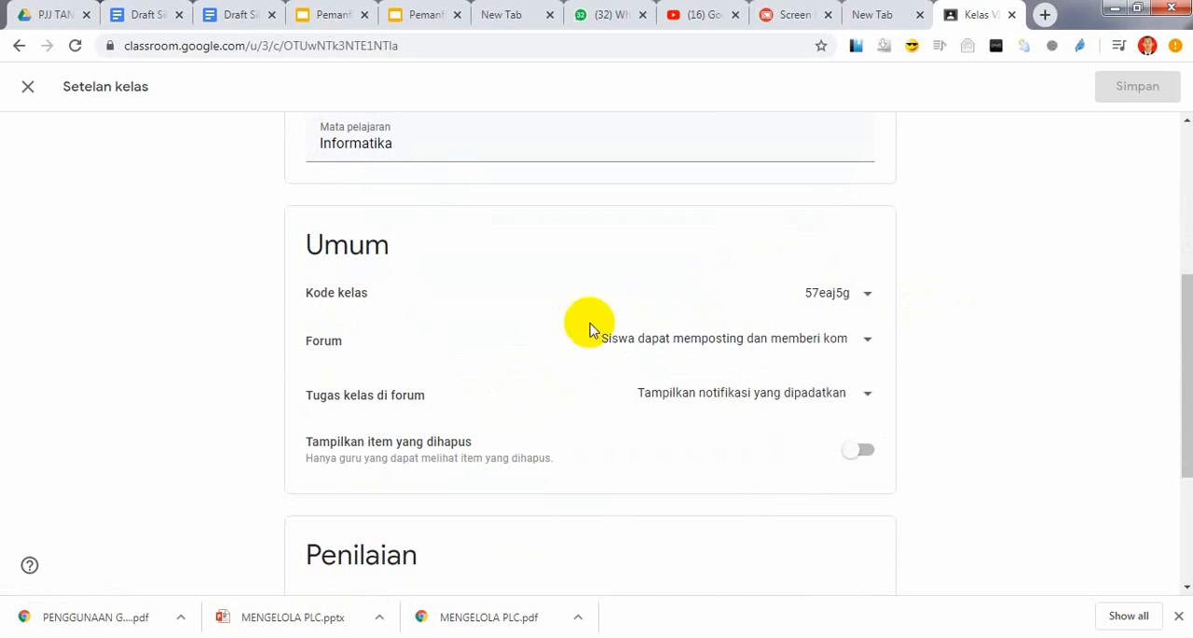
pyautogui.scroll(-3, 589, 330)
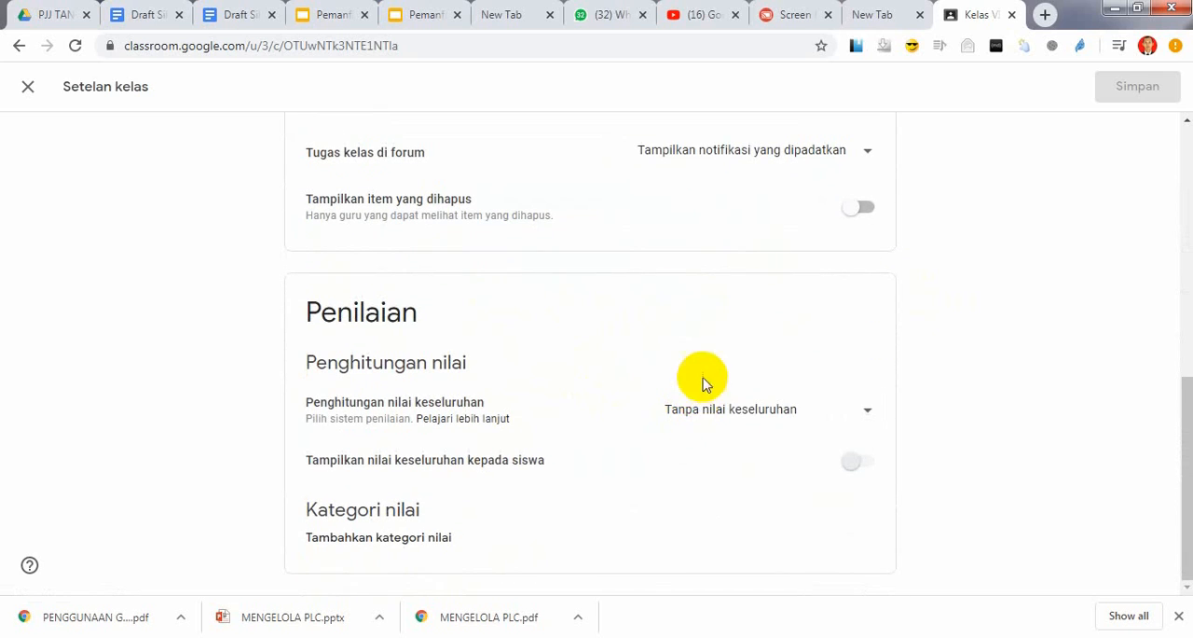
pyautogui.scroll(8, 706, 373)
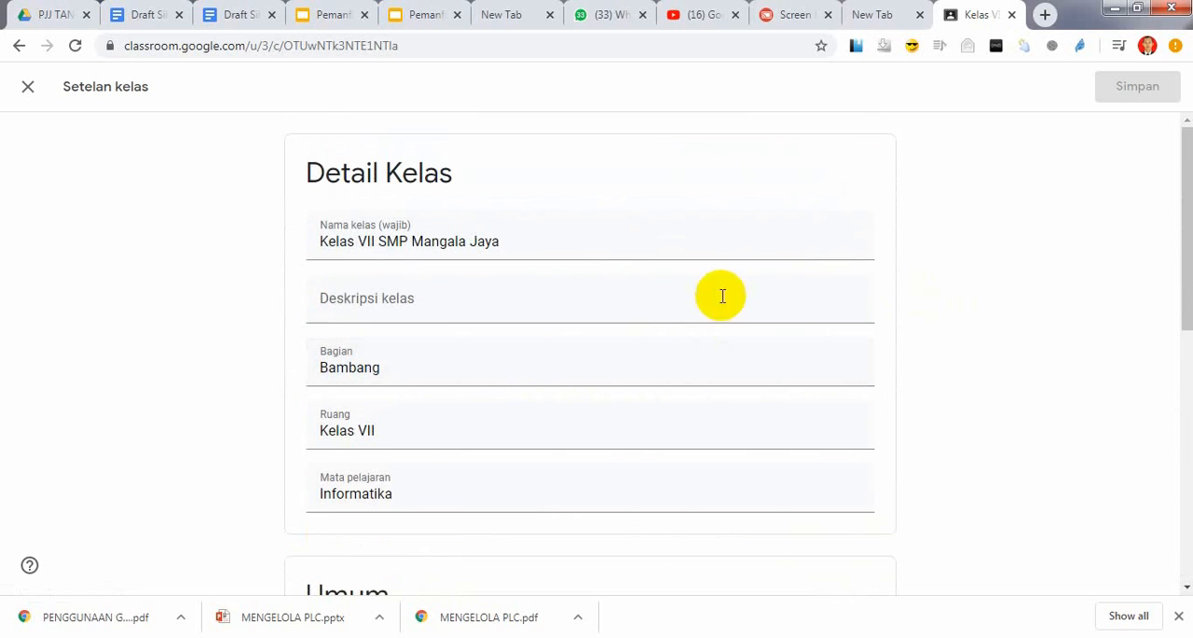
pyautogui.click(26, 87)
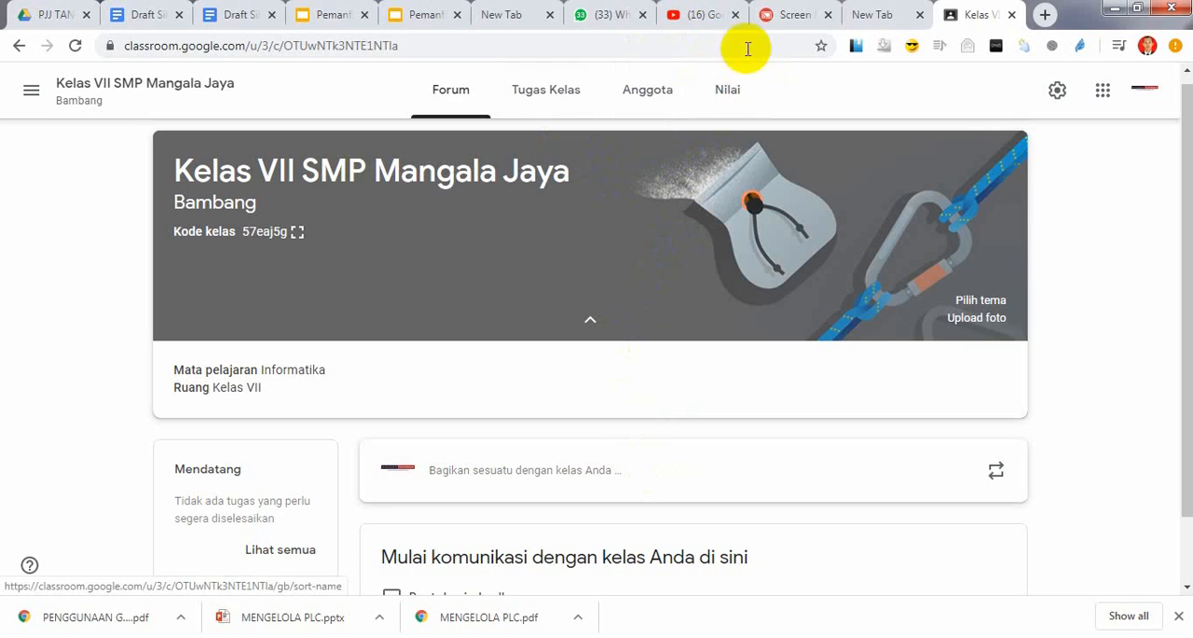
# Switch to the Screen Mirror view of the phone and enter "Kelas VIII SMP Manggala Jaya" as the new class's name
pyautogui.click(780, 20)
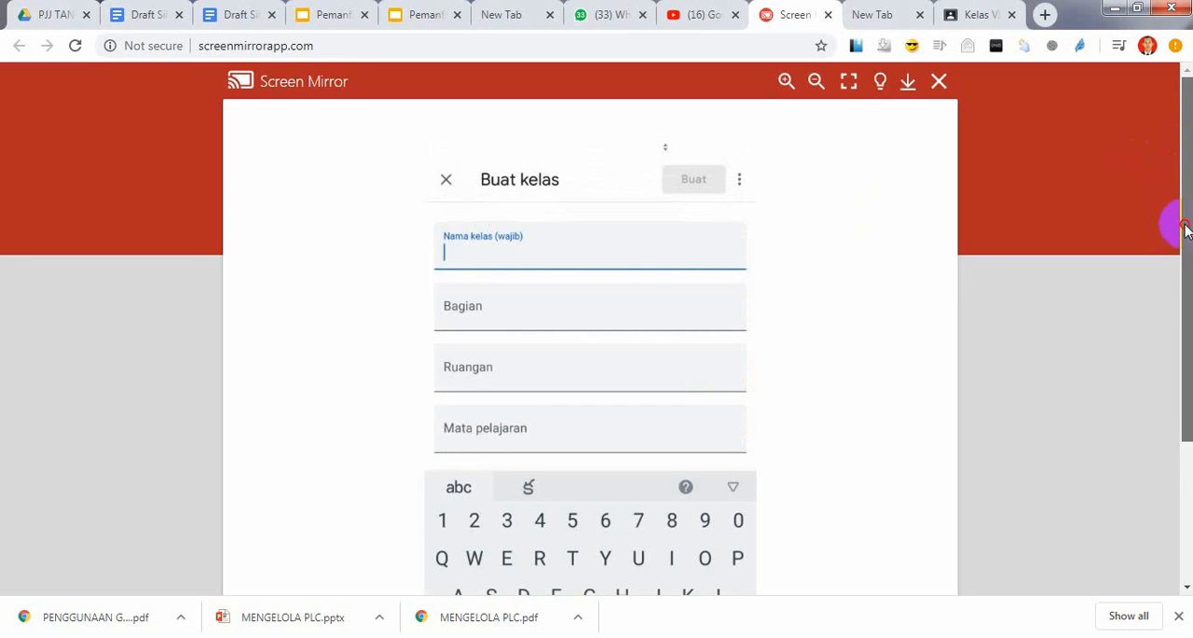
pyautogui.moveTo(1186, 229); pyautogui.dragTo(1186, 288)
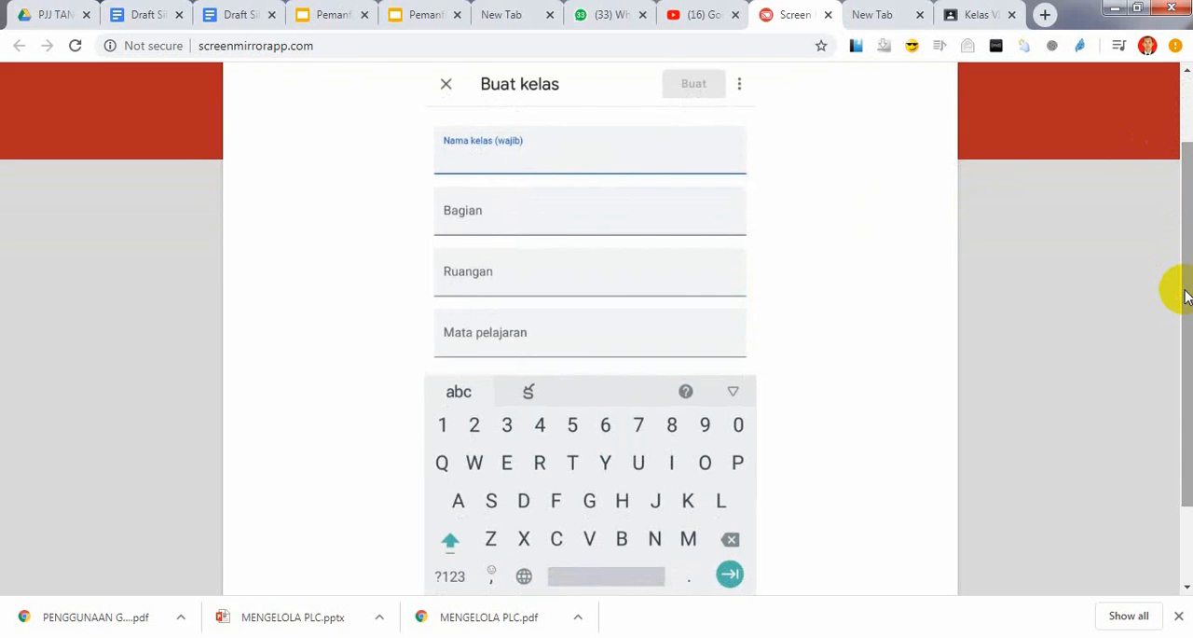
pyautogui.write('Kelas')
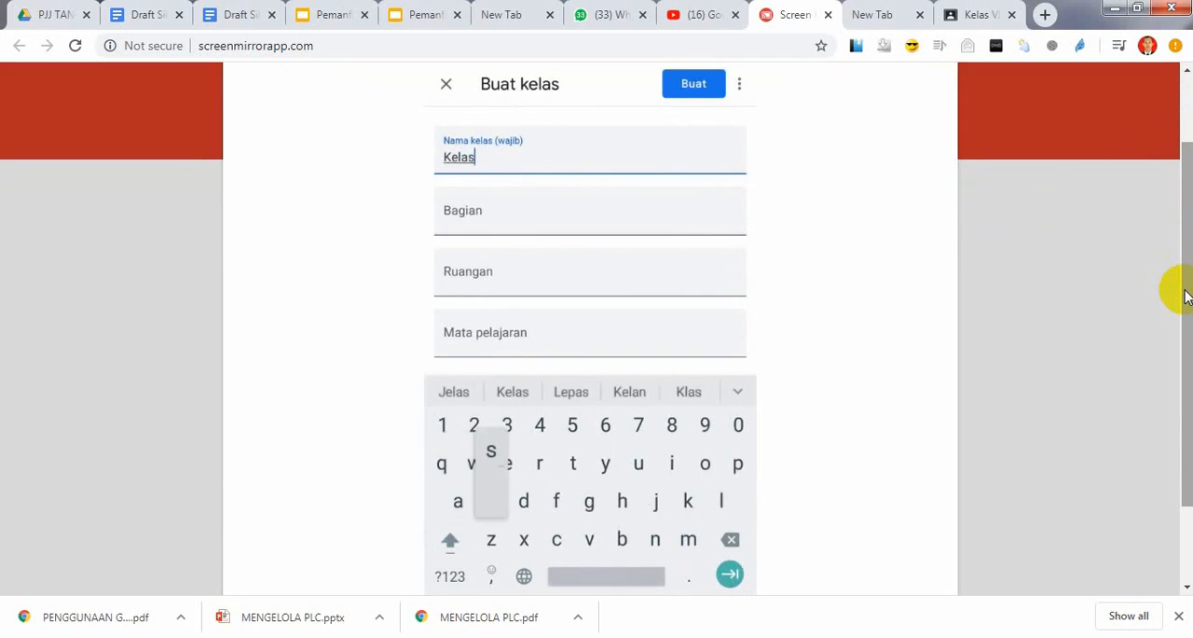
pyautogui.write(' V')
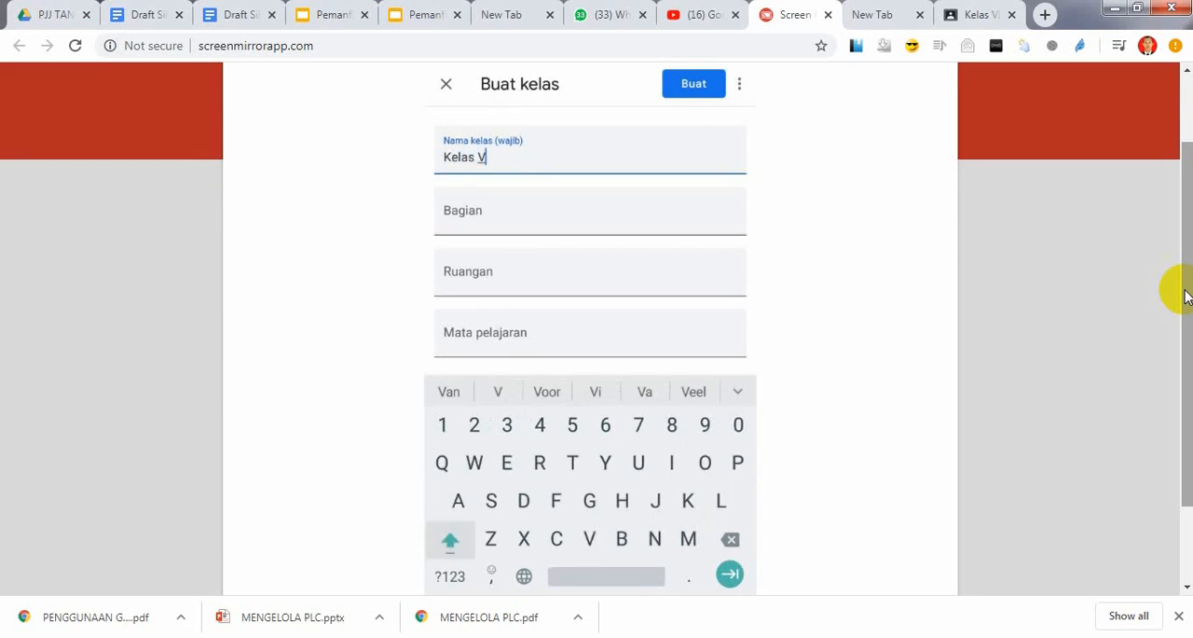
pyautogui.write('I')
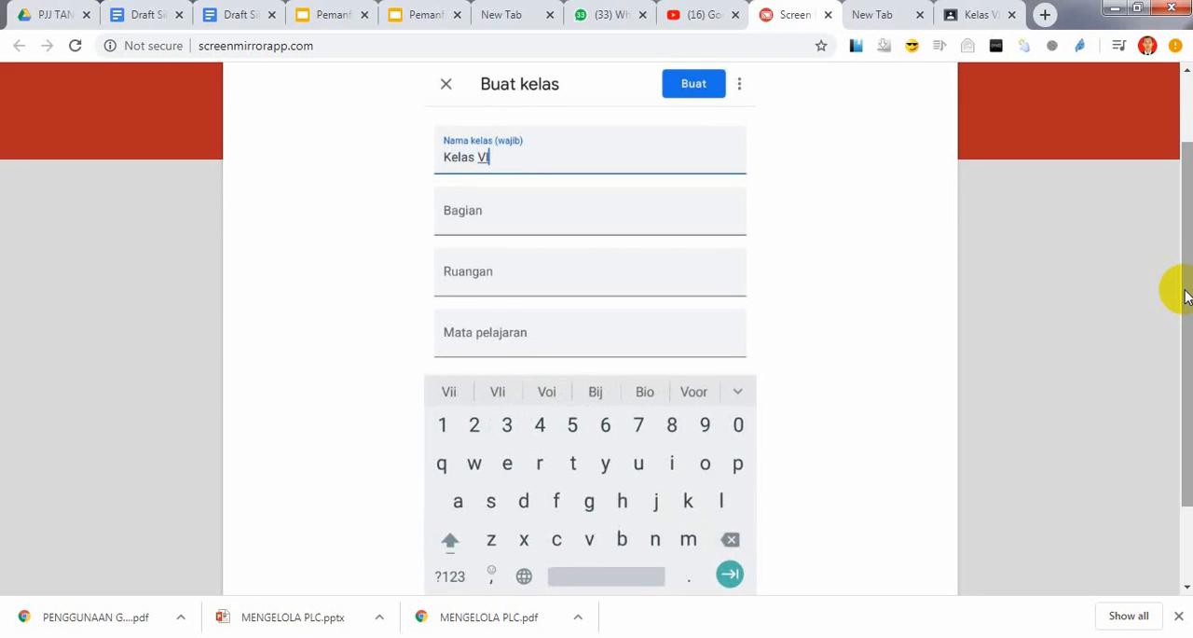
pyautogui.write('II')
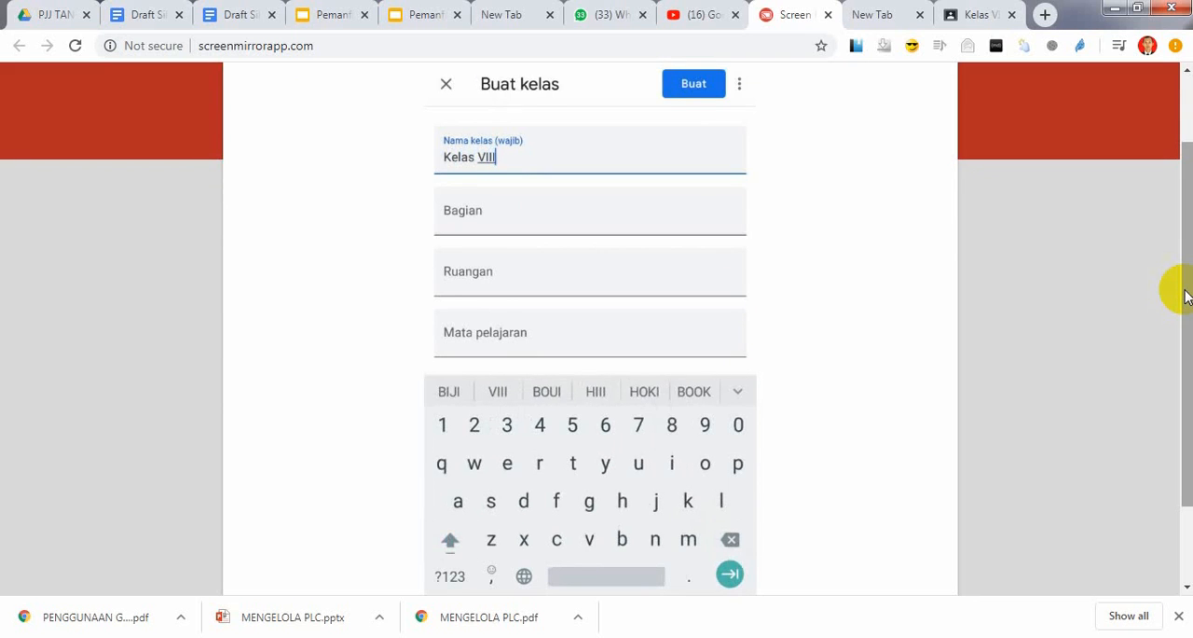
pyautogui.press('shift')
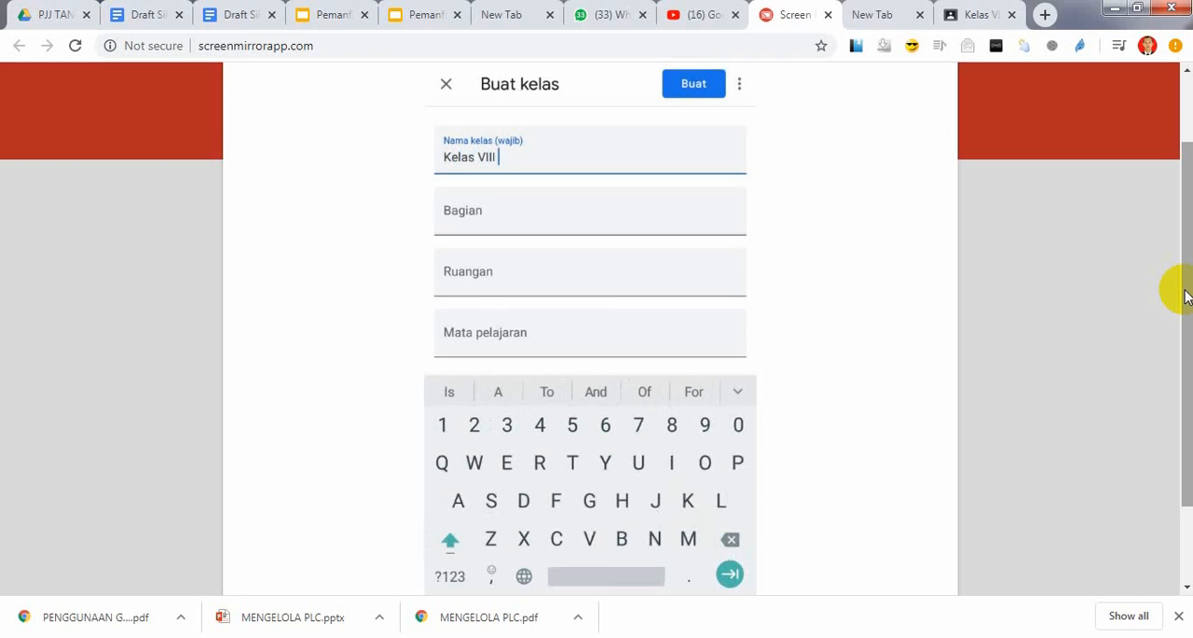
pyautogui.write('SMP')
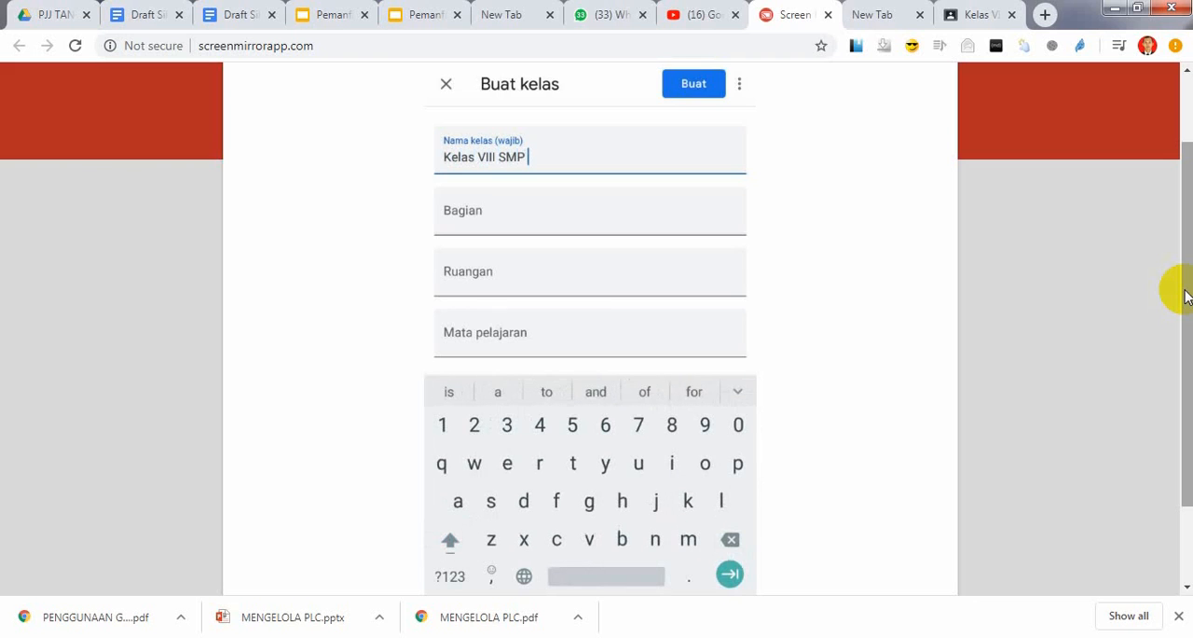
pyautogui.press('shift')
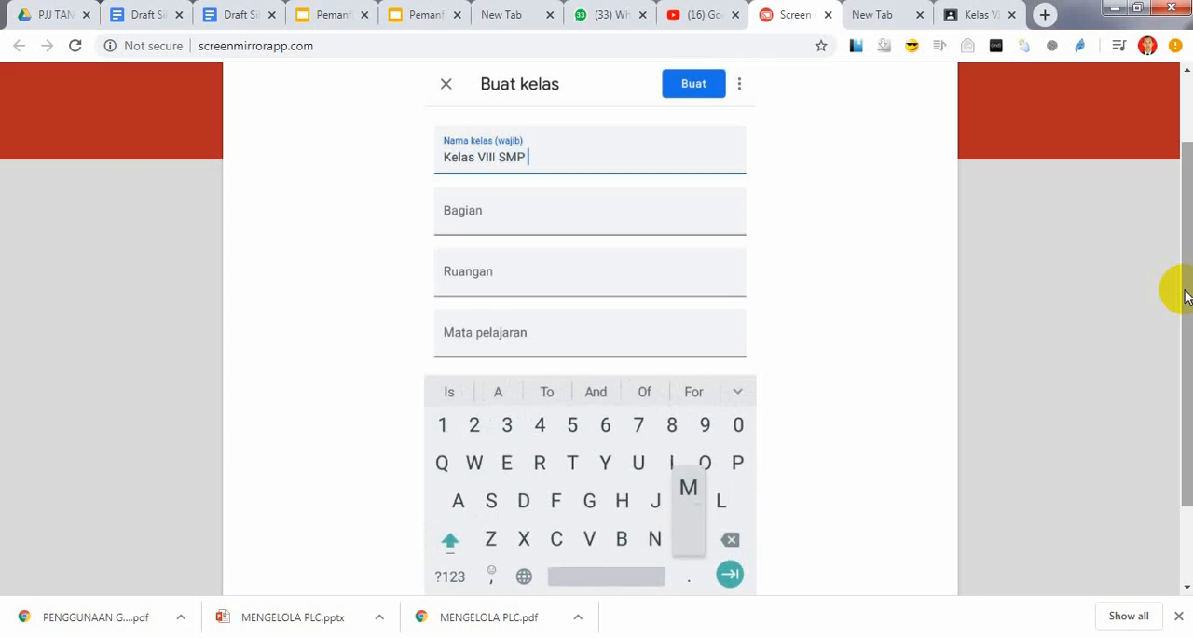
pyautogui.write('Manggal')
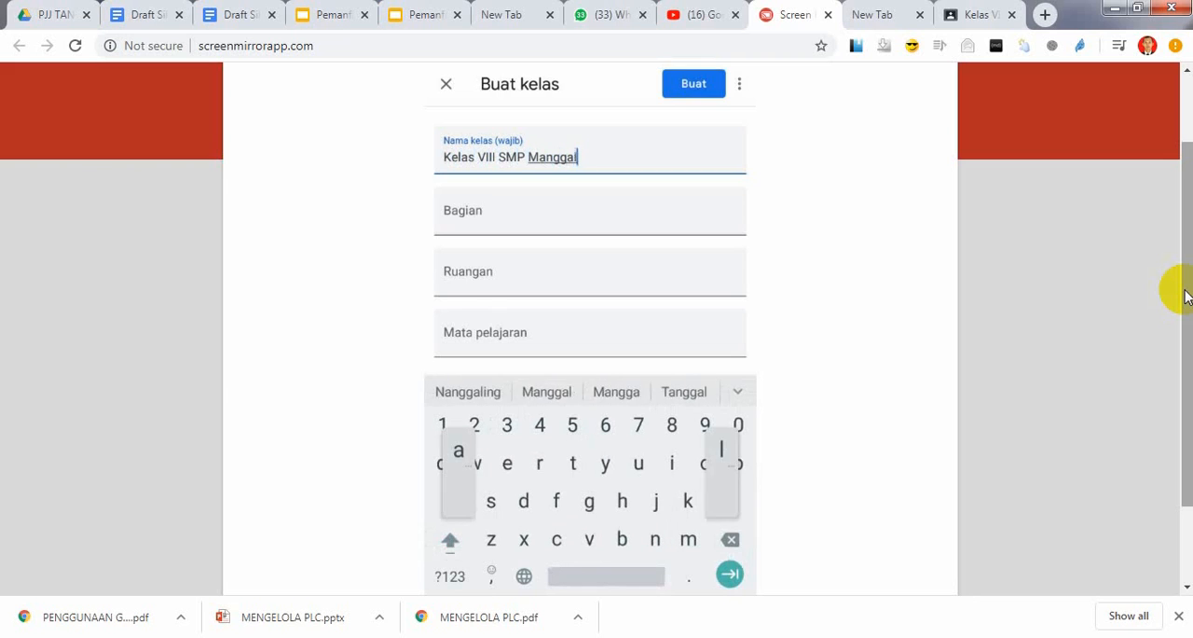
pyautogui.write('a Jaya')
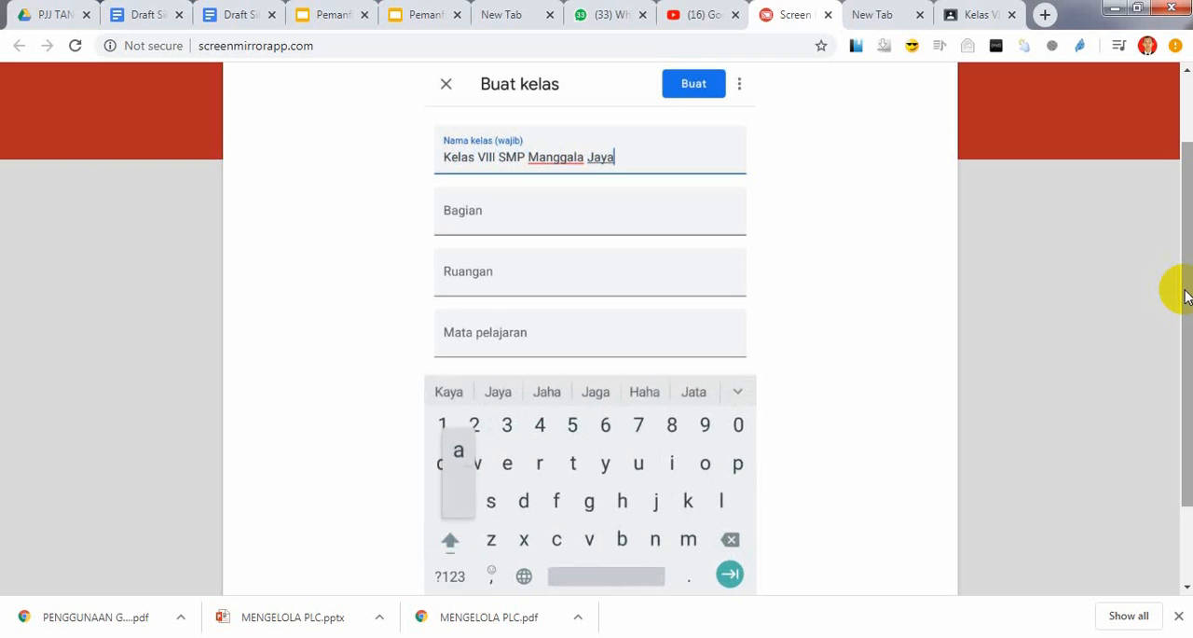
# Enter the teacher's full name as the new class's Bagian
pyautogui.press('Tab')
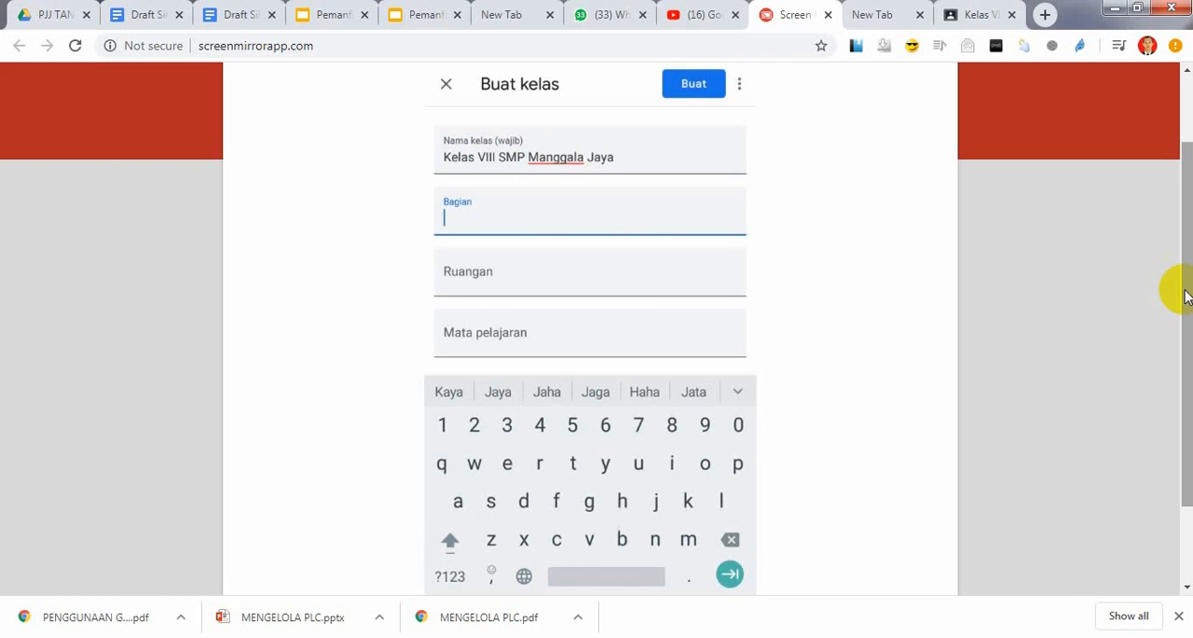
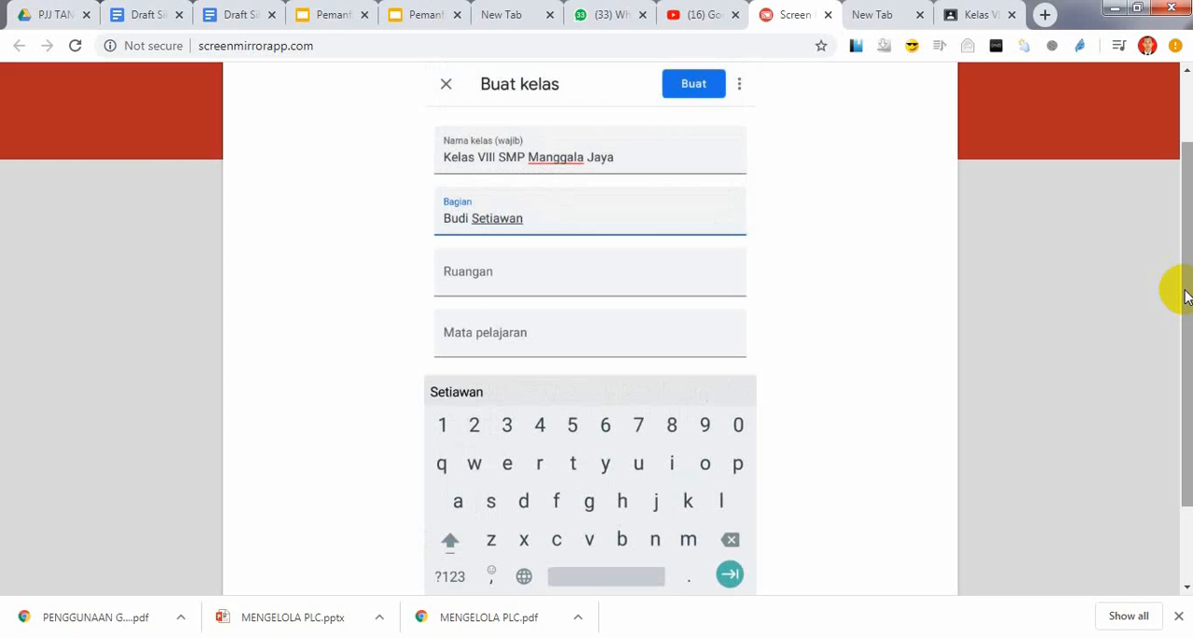
# Set the new class's Ruangan to "Kelas VIII" and Mata pelajaran to "Informatika", and create the class
pyautogui.press('Tab')
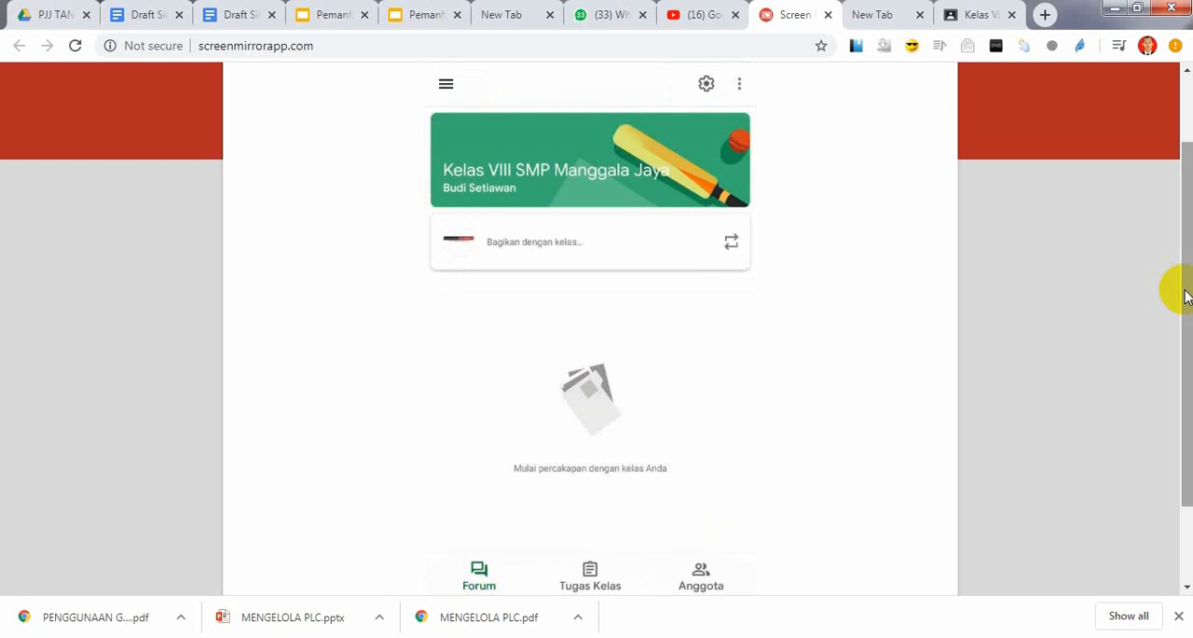
# View the new class's Tugas Kelas page with its add option and the Pengajar and Siswa sections of the Anggota page
pyautogui.moveTo(1187, 337); pyautogui.dragTo(1189, 354)
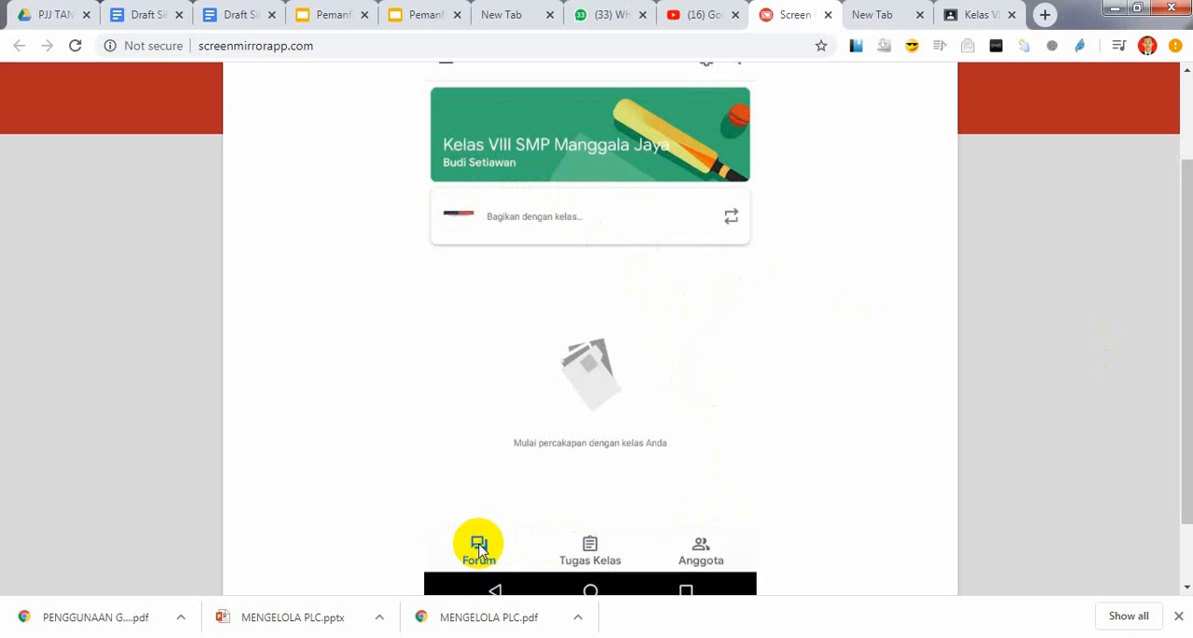
pyautogui.click(596, 553)
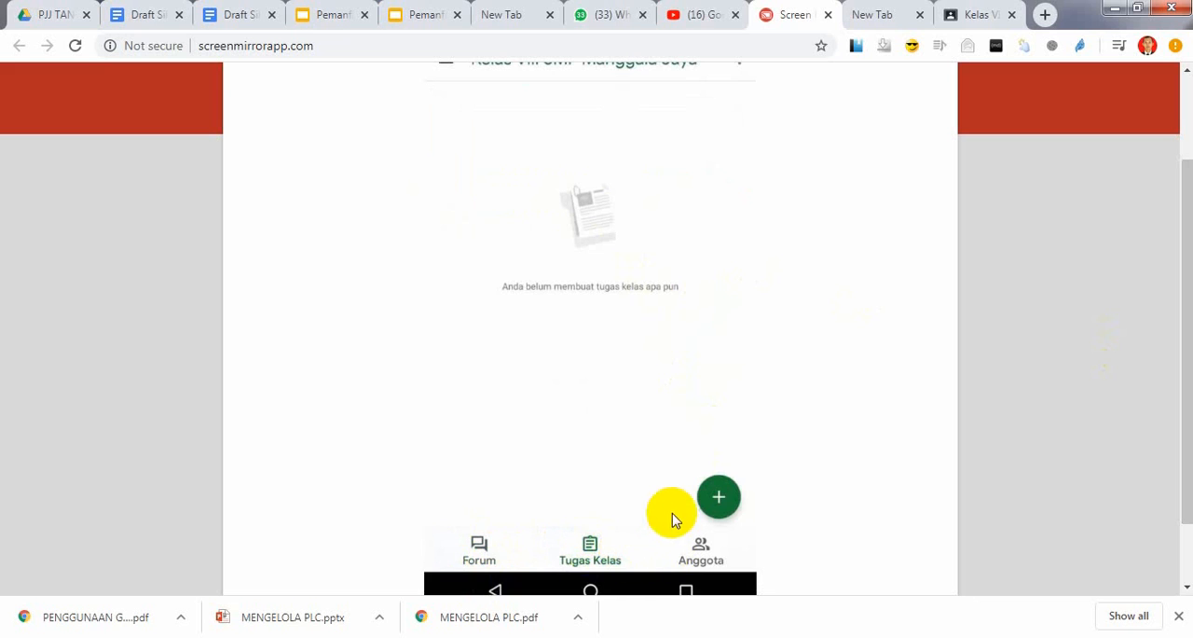
pyautogui.click(717, 497)
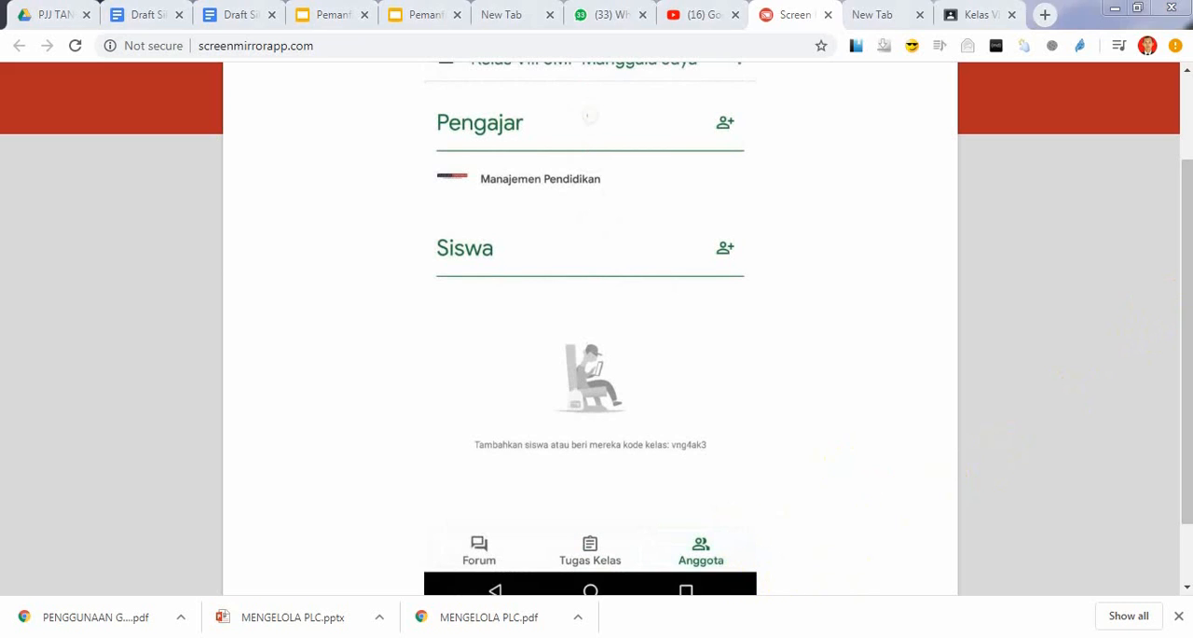
pyautogui.scroll(1, 1187, 269)
pyautogui.scroll(1, 1187, 268)
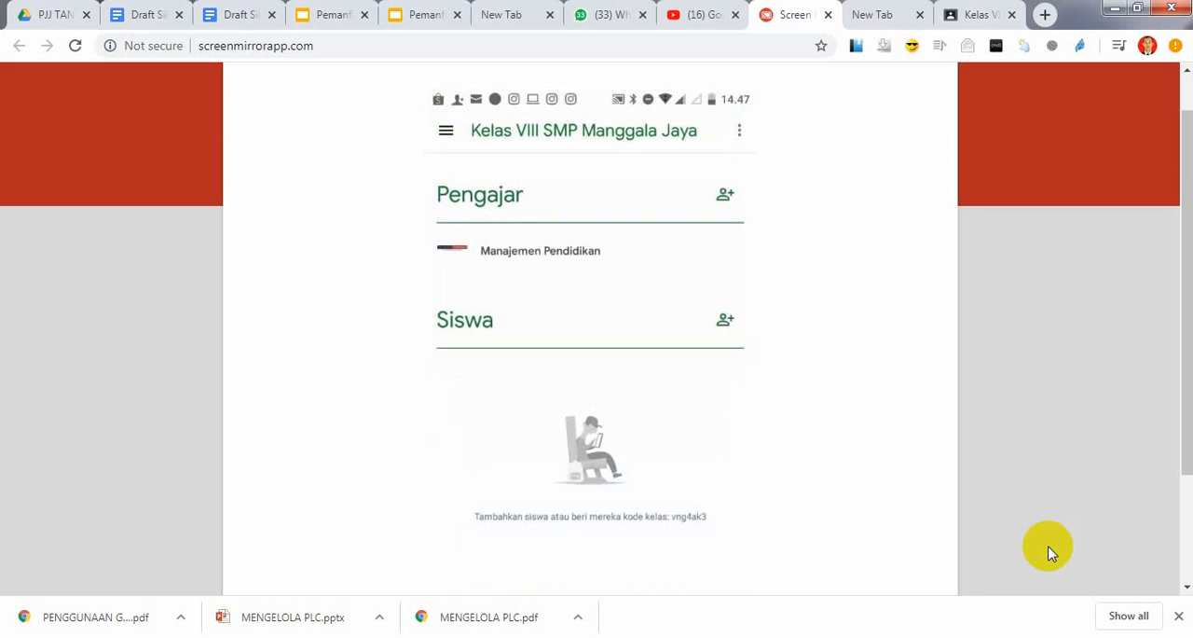
# Return to the Forum page of the new class and open its class settings (Setelan kelas)
pyautogui.moveTo(1176, 131); pyautogui.dragTo(1178, 106)
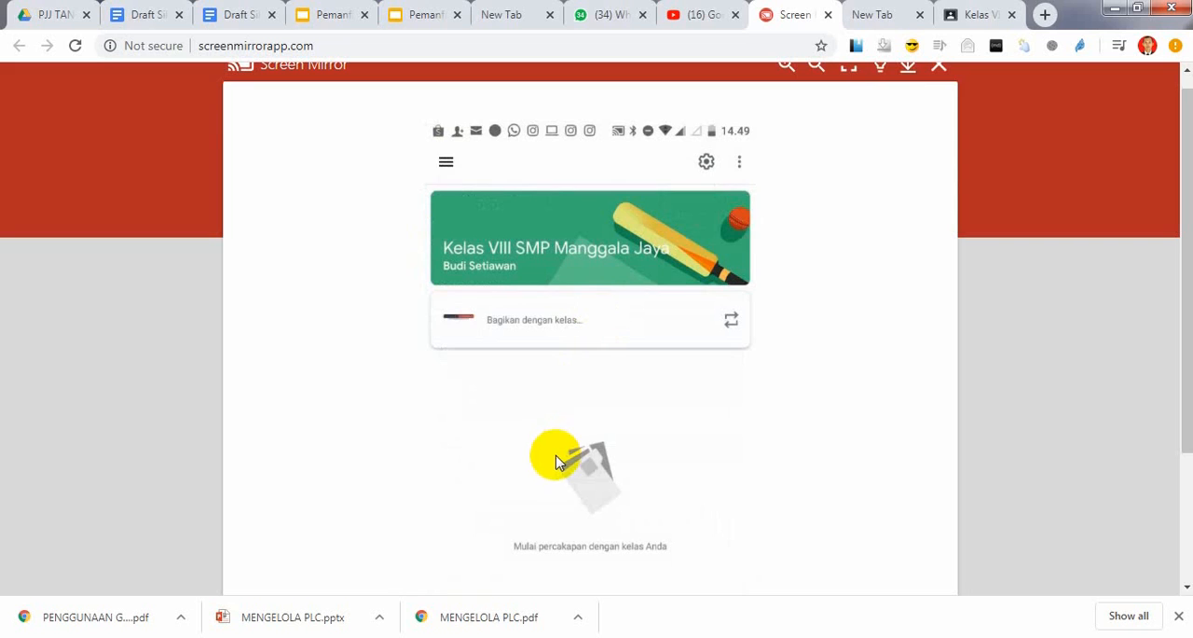
pyautogui.click(706, 163)
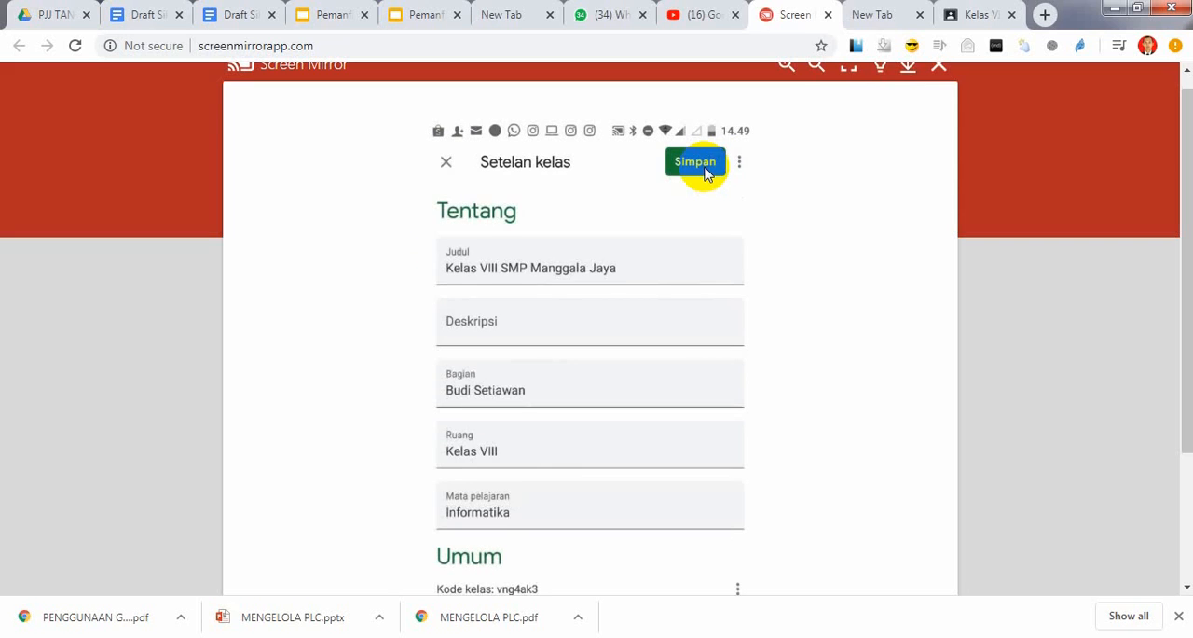